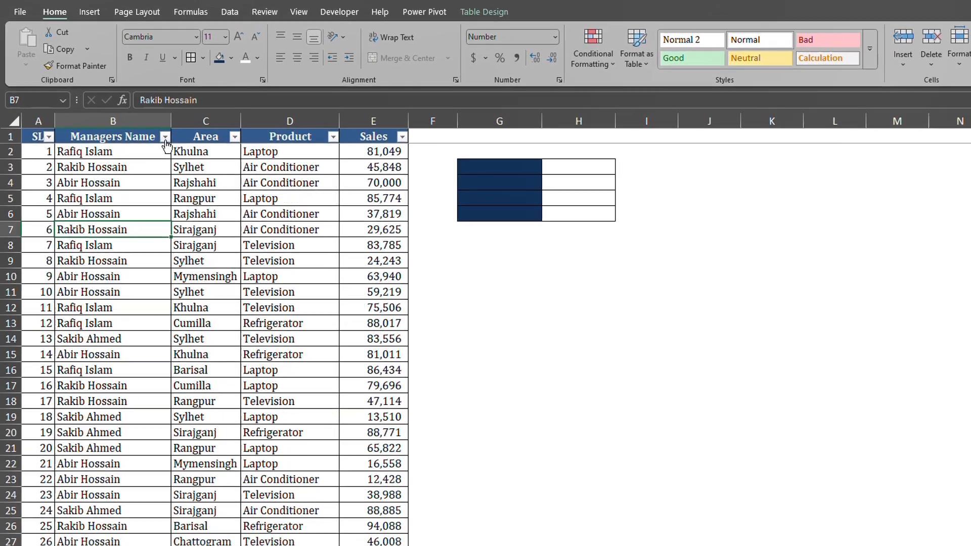
- List the unique managers' names from G3 downward using =UNIQUE(DataTable34[Managers Name])
click(148, 123)
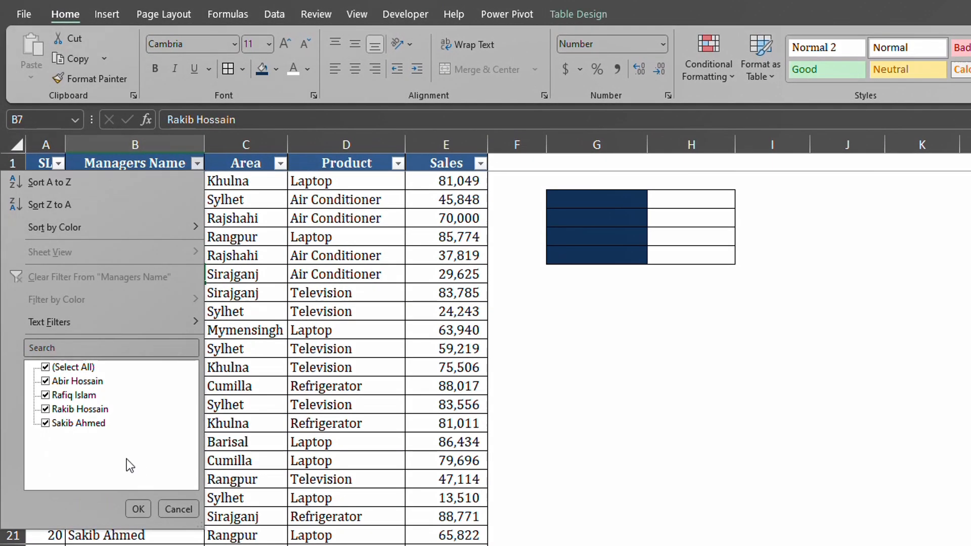
click(175, 507)
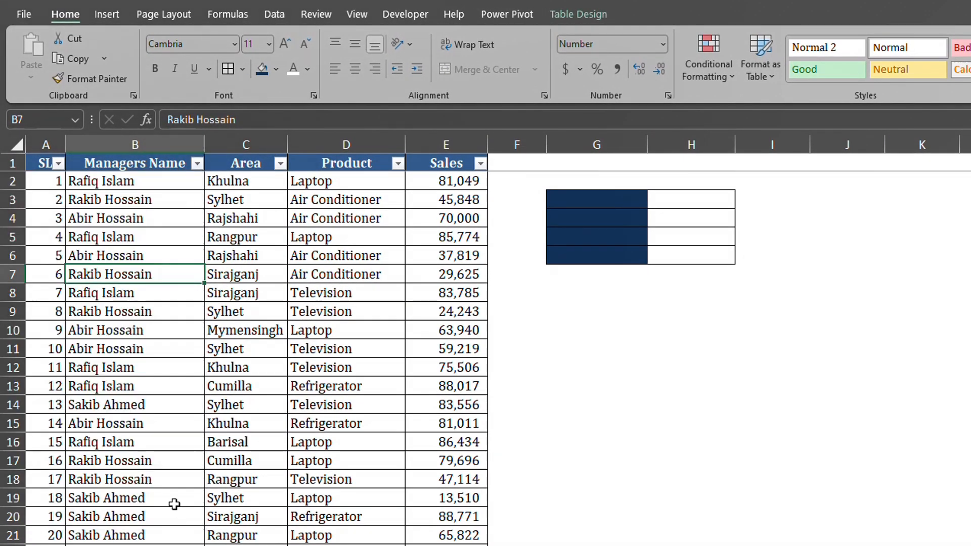
click(570, 202)
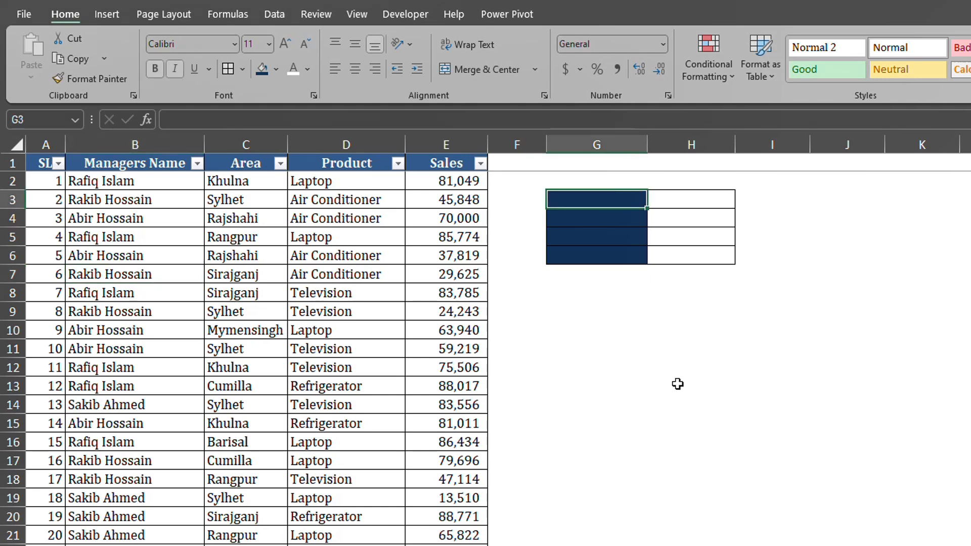
text(=UNIQ)
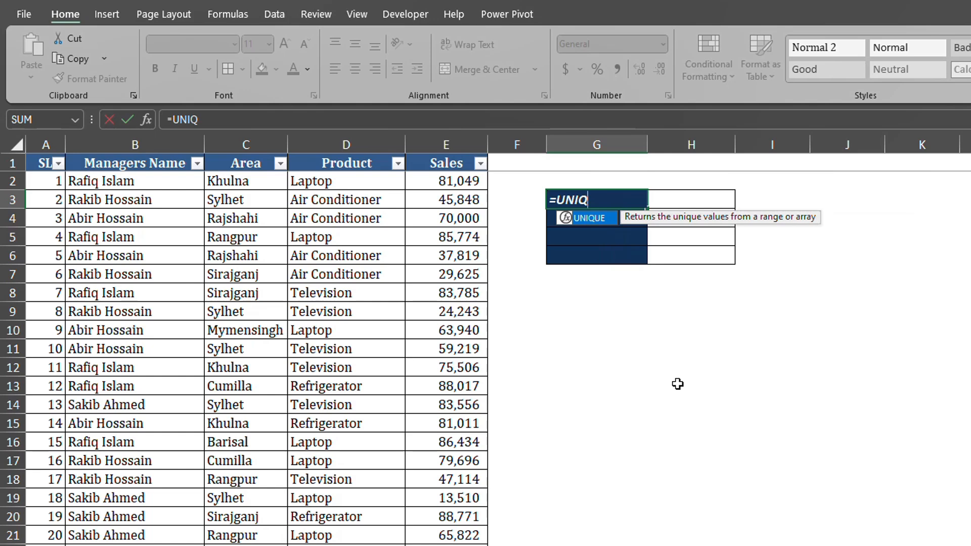
key(Tab)
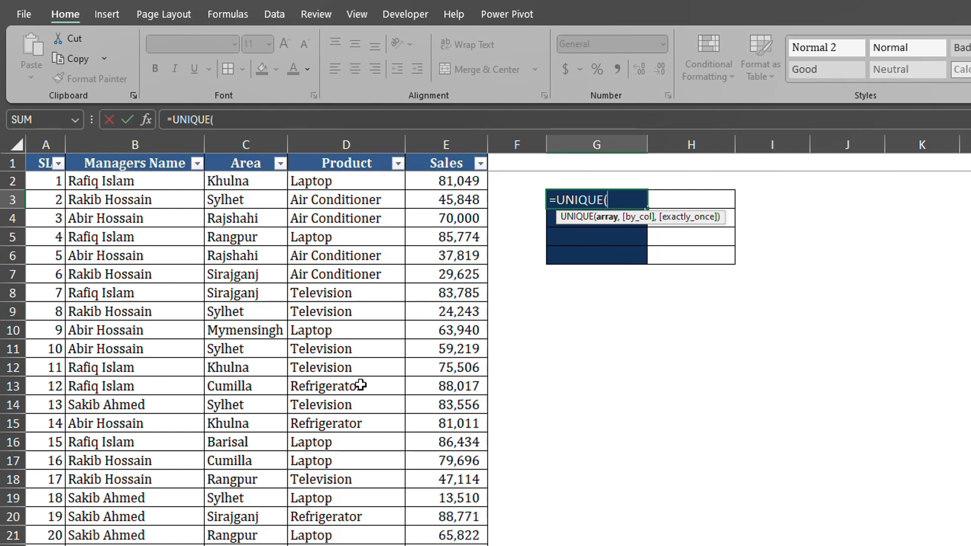
click(113, 153)
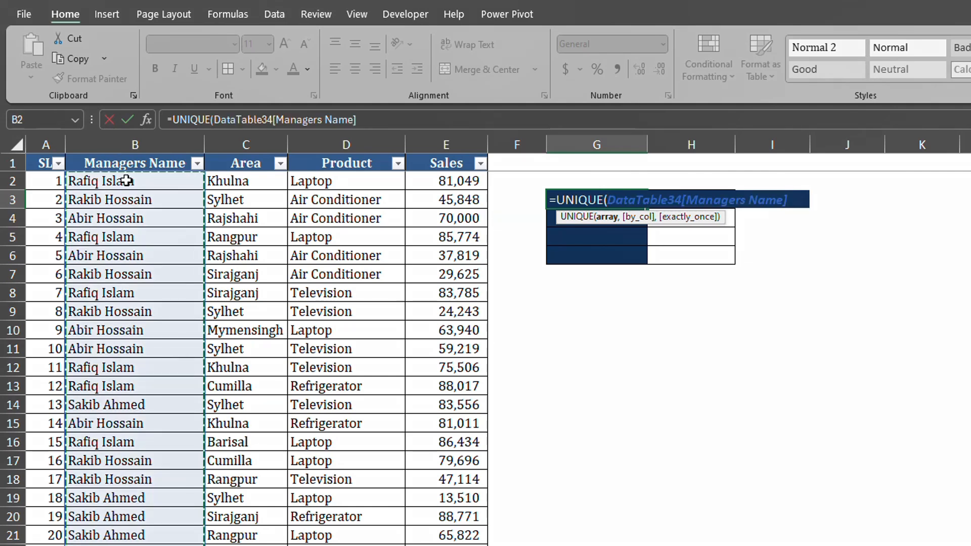
drag(127, 180, 126, 545)
text())
key(Return)
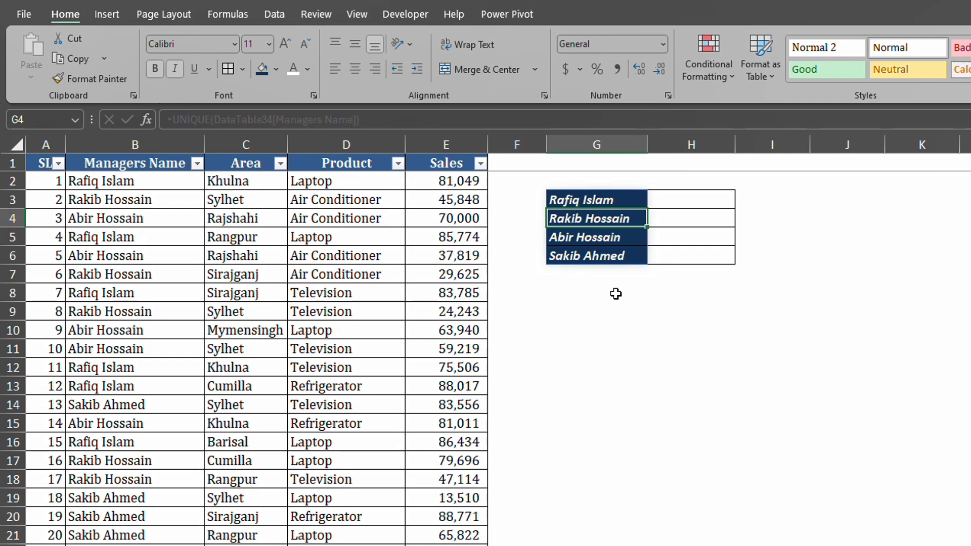
click(676, 201)
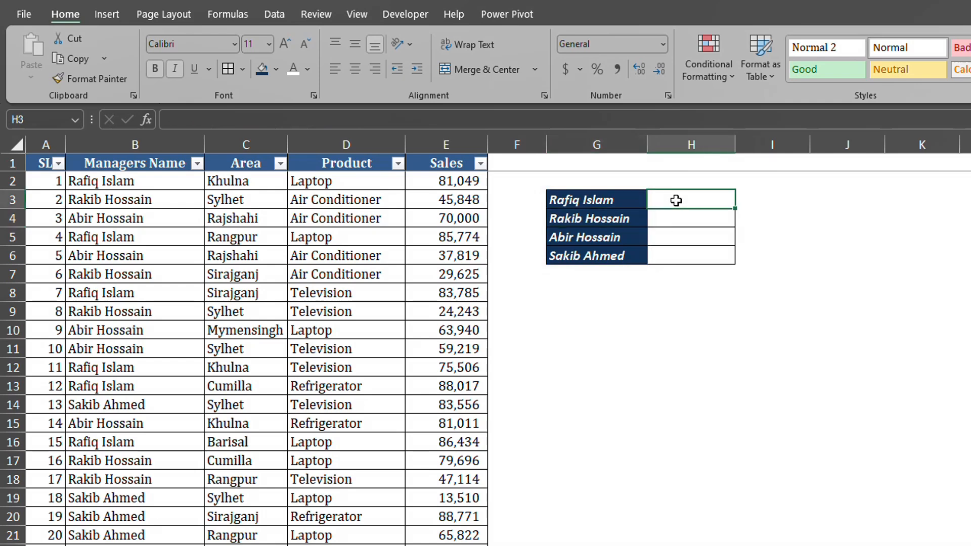
click(679, 216)
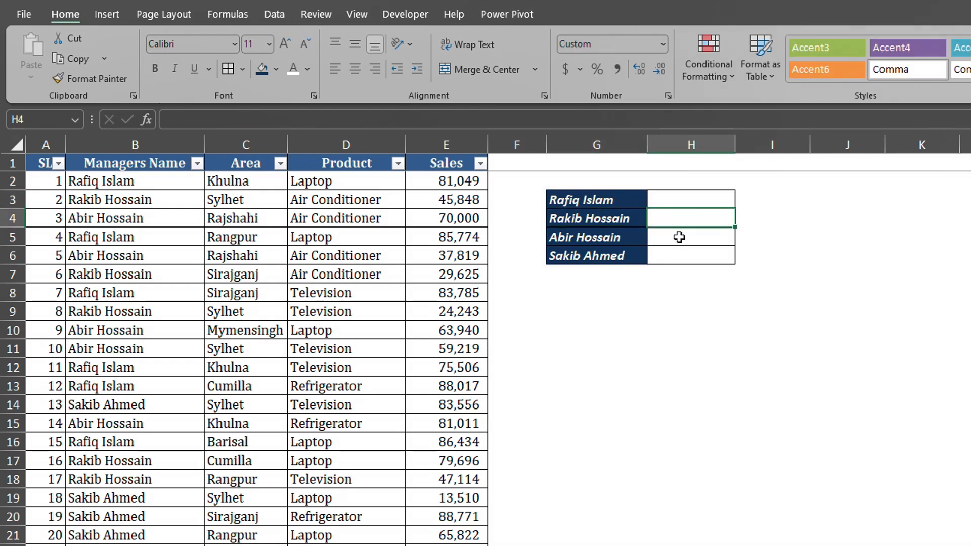
click(678, 237)
click(683, 259)
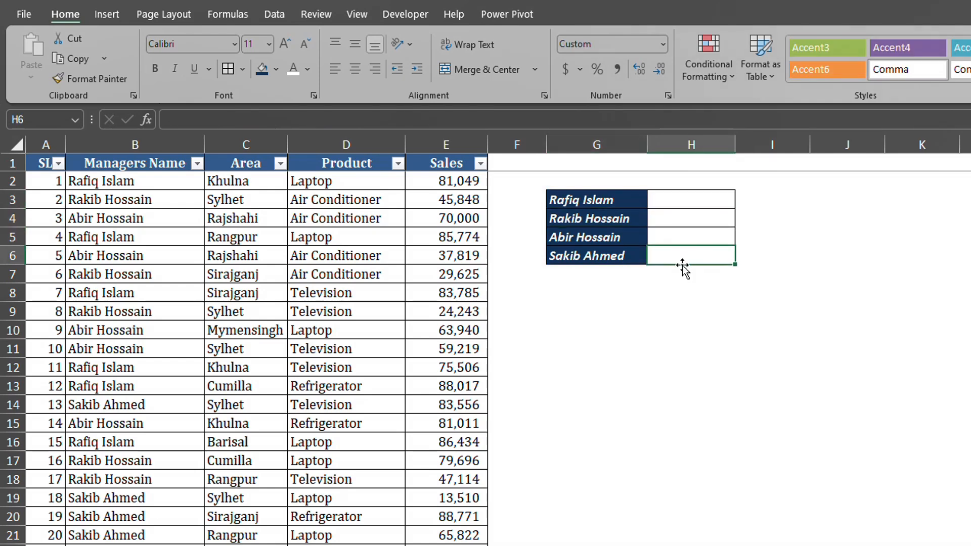
- Total the first manager's sales in H3 with =SUMIFS(DataTable34[Sales],DataTable34[Managers Name],G3)
click(652, 200)
text(=SUMIFS)
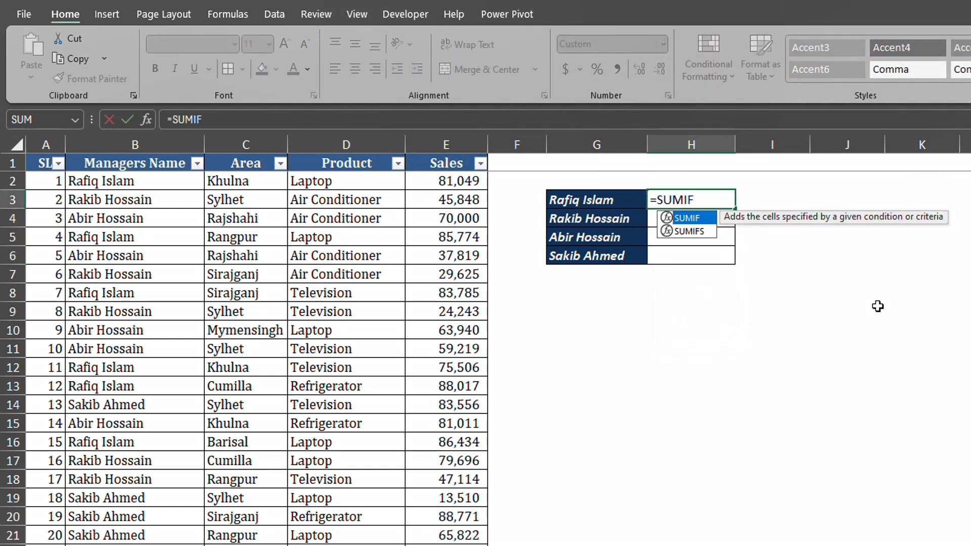
text(()
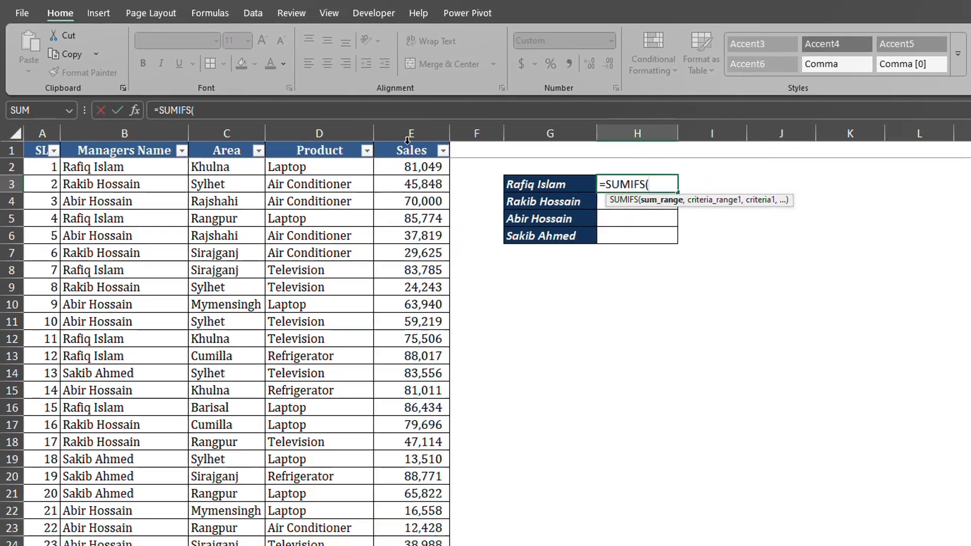
click(408, 142)
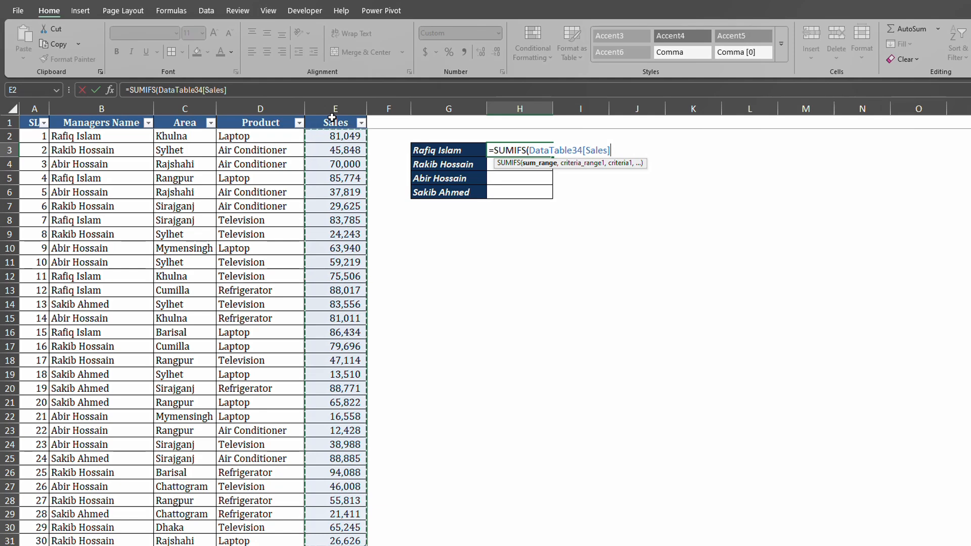
text(,)
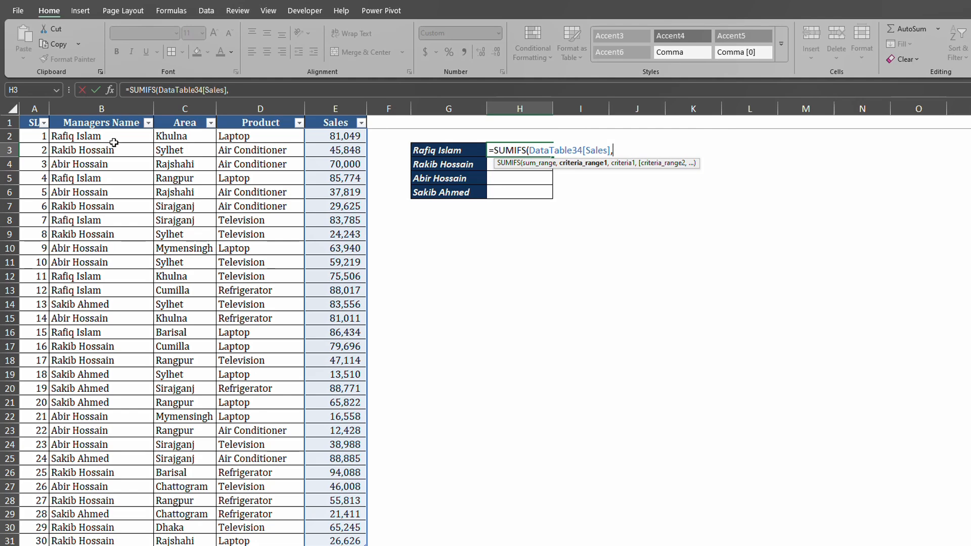
click(111, 114)
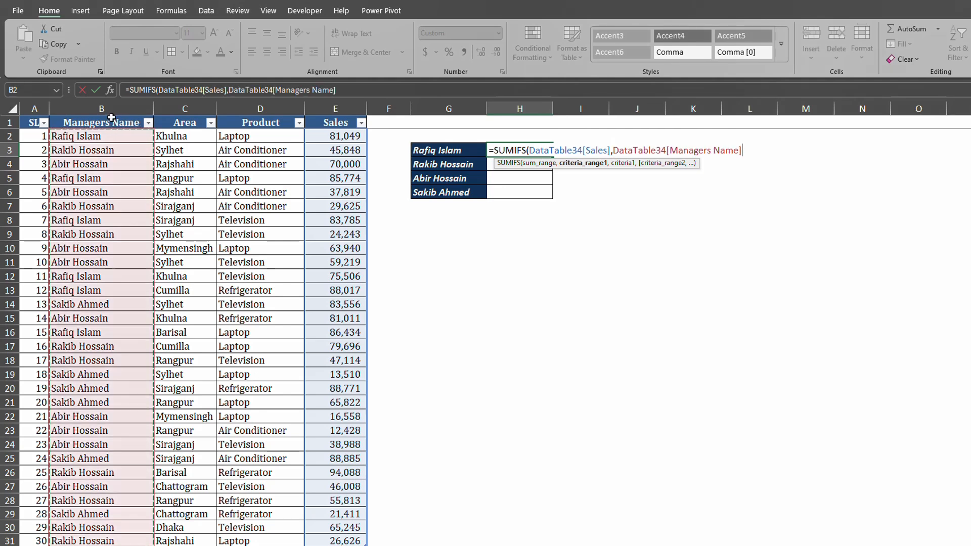
text(,)
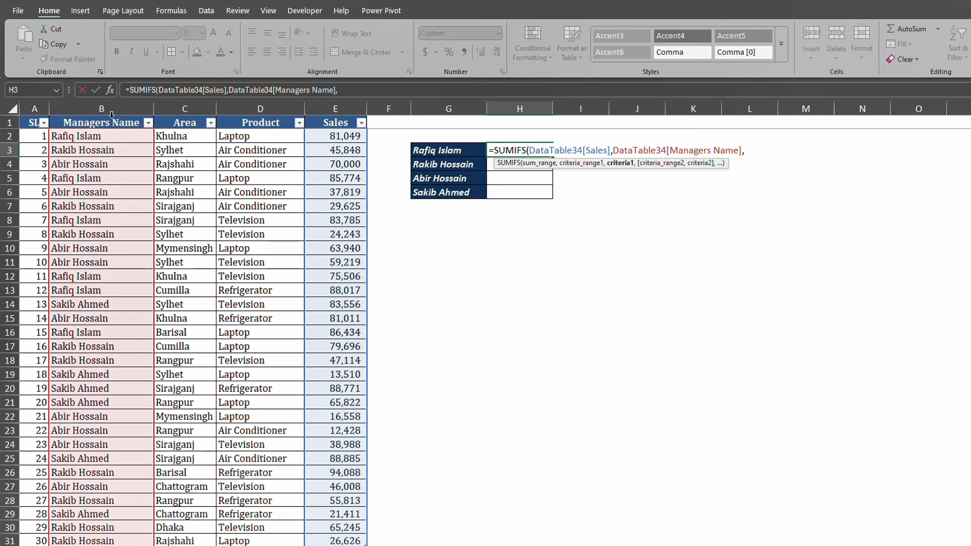
click(438, 152)
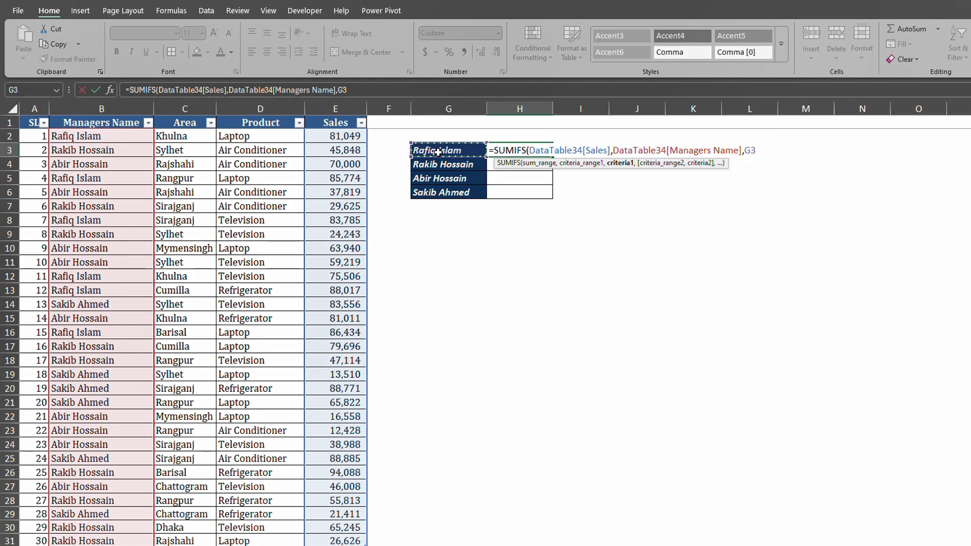
text())
key(Return)
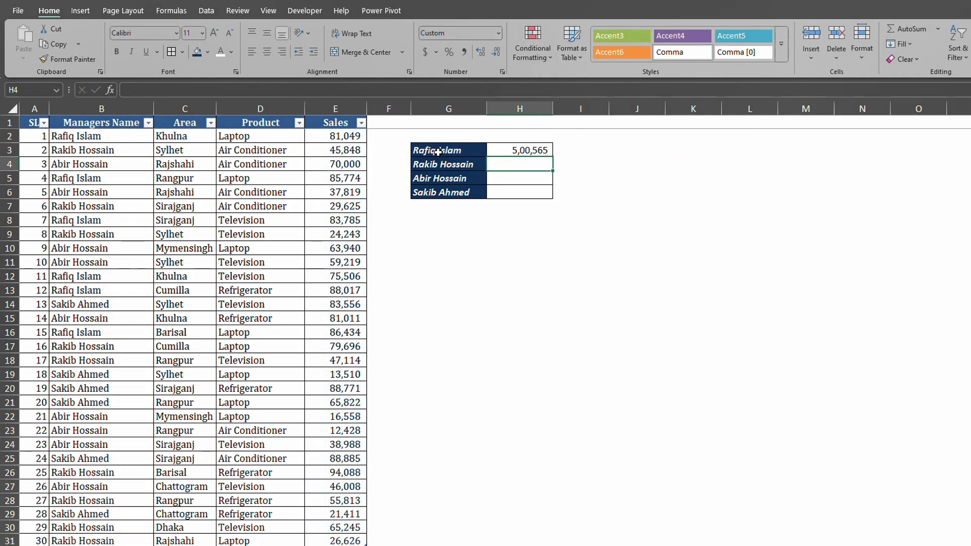
- Fill the SUMIFS formula from H3 down to H6 for the remaining managers
click(541, 151)
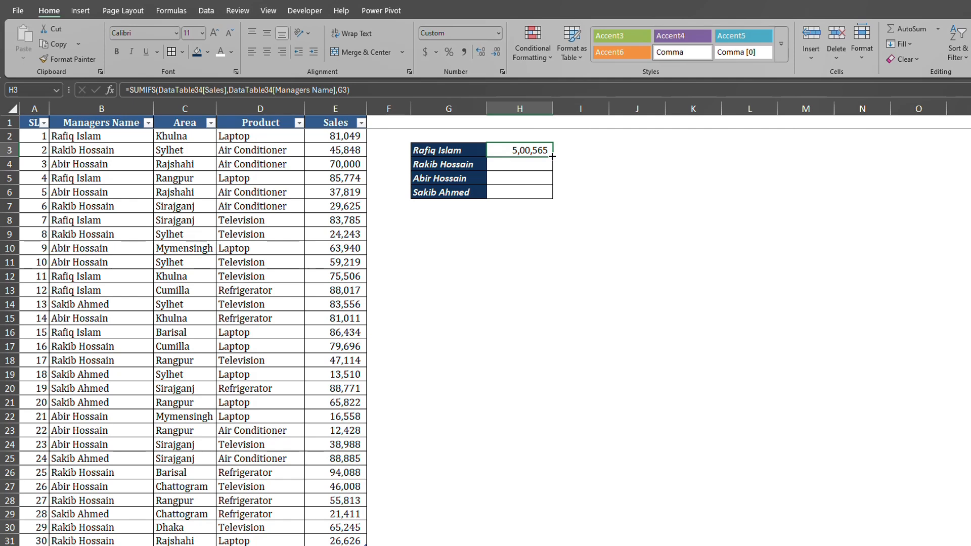
double_click(552, 156)
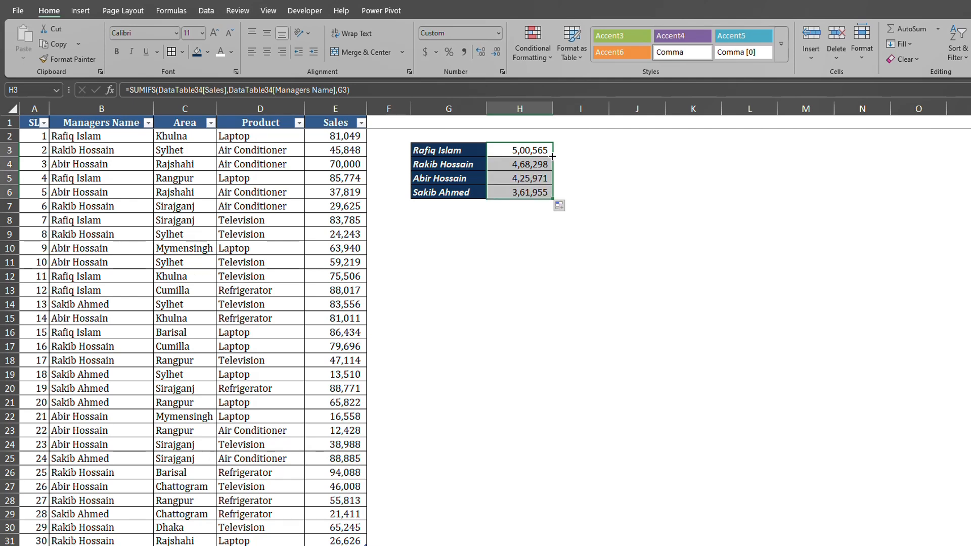
click(529, 196)
click(533, 181)
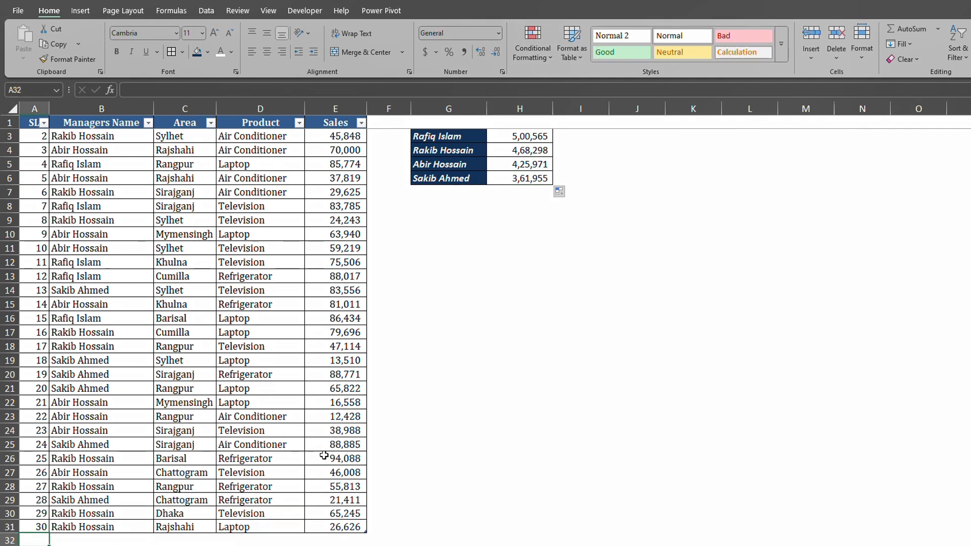
- Add a table record in row 32 with serial 31, the manager's name from G5, area Rajshahi, product Laptop and sales 2,000
text(31)
key(Tab)
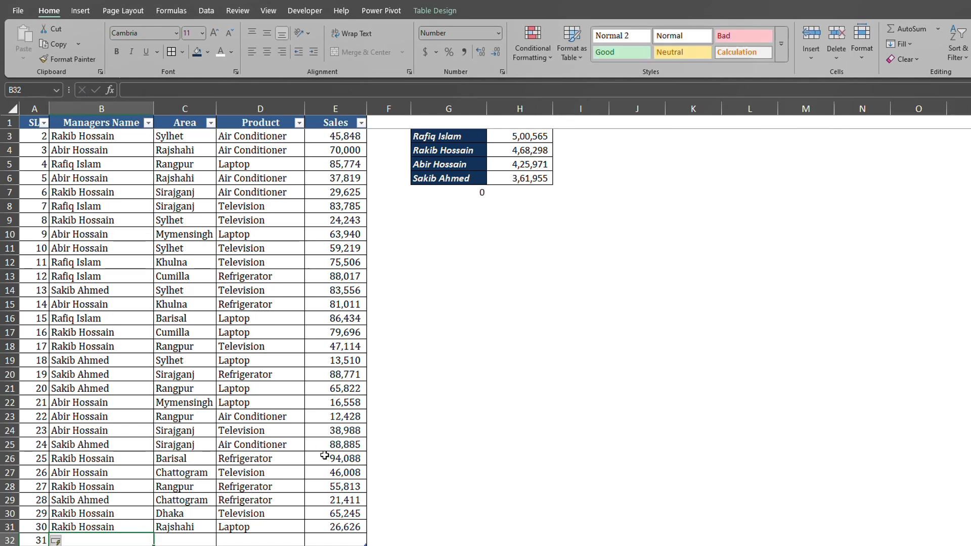
text(Abir Hossain)
key(Tab)
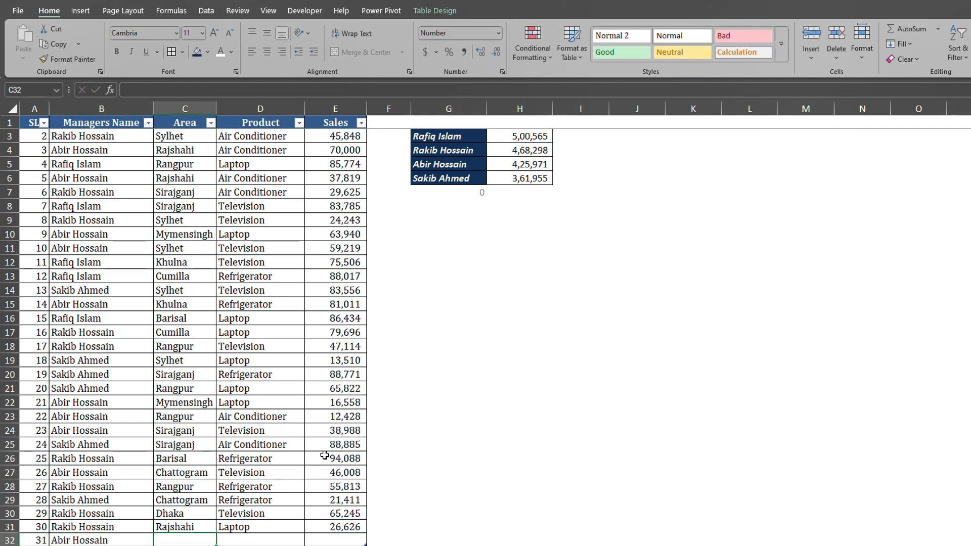
text(rAjshahi)
key(Tab)
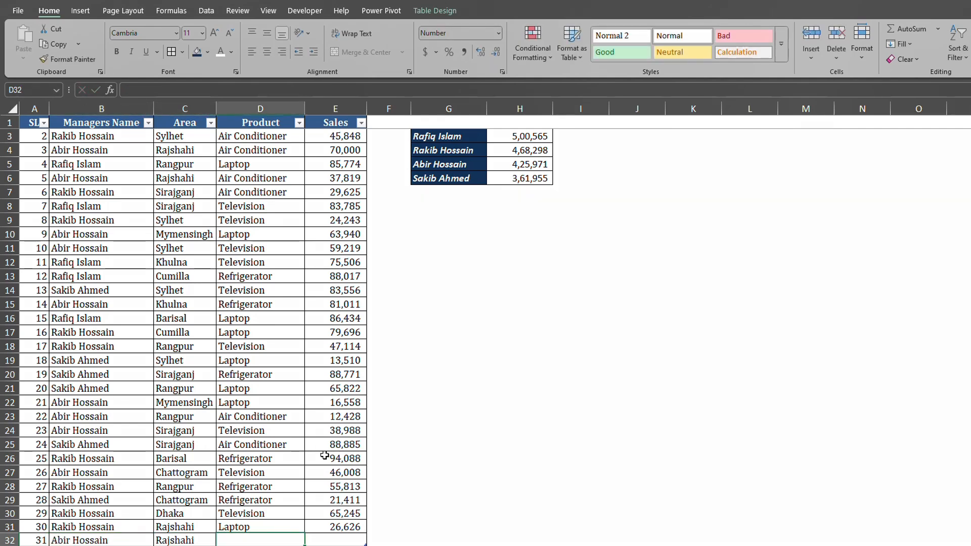
text(Laptop)
key(Tab)
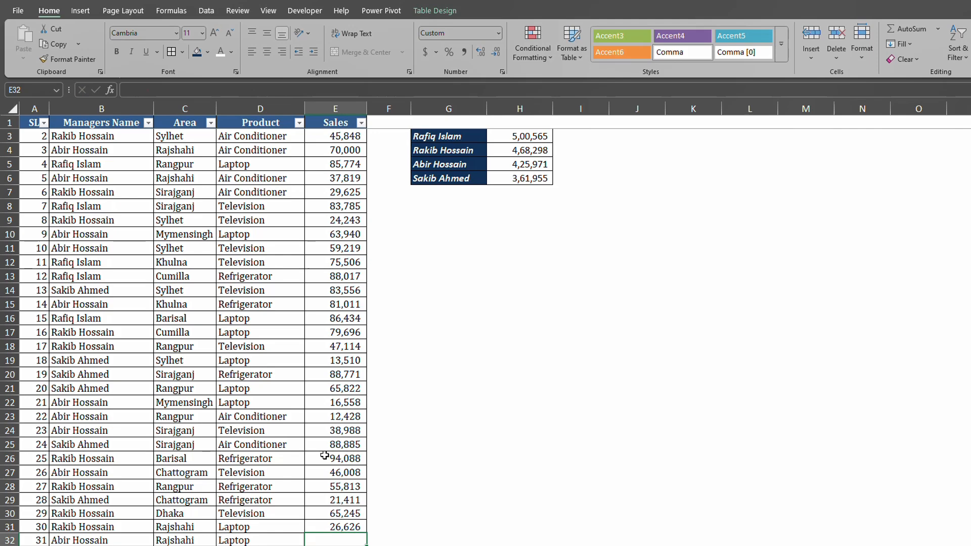
text(2,000)
key(Return)
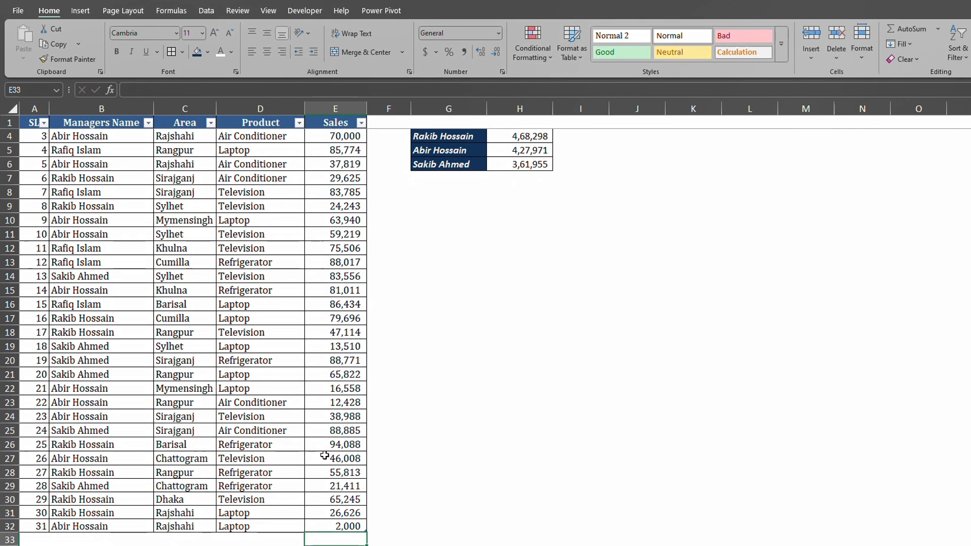
click(531, 151)
scroll(555, 281, up, 1)
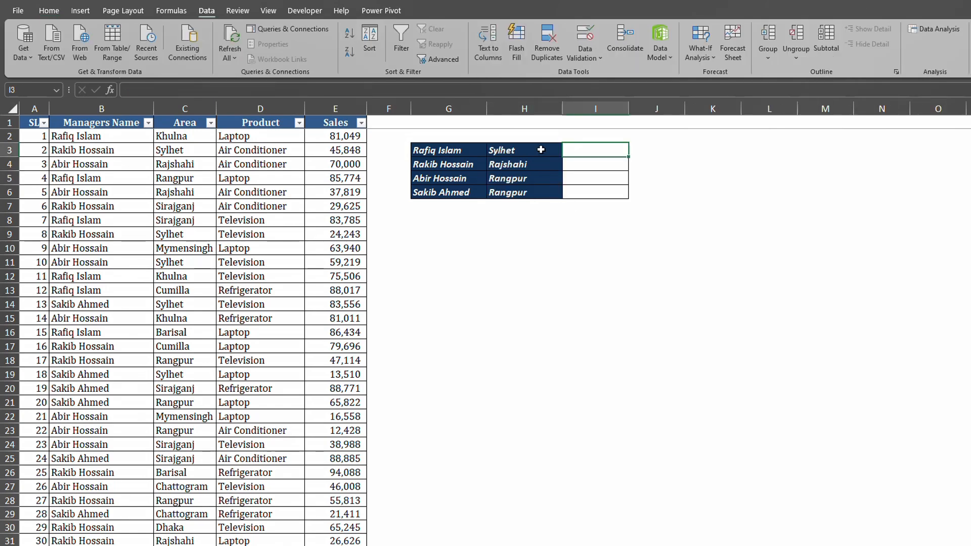
- Examine the area choices in H3 and each manager and area pair in G3:H6 alongside the total cells I3:I6
click(537, 150)
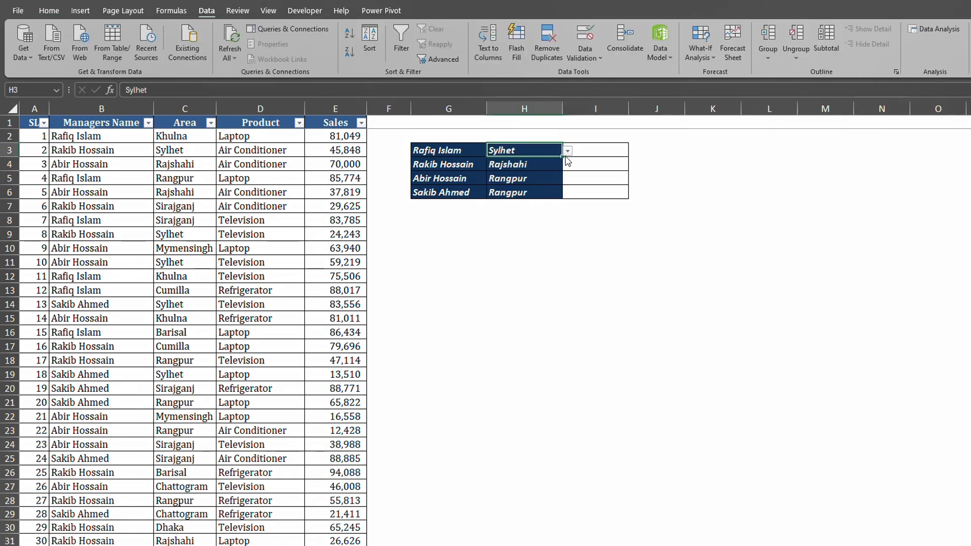
click(567, 151)
click(587, 152)
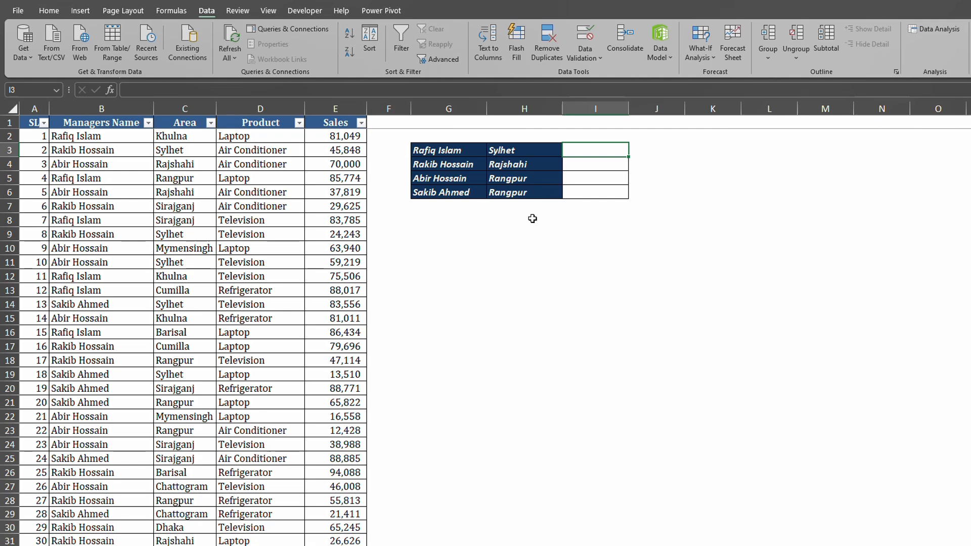
click(465, 153)
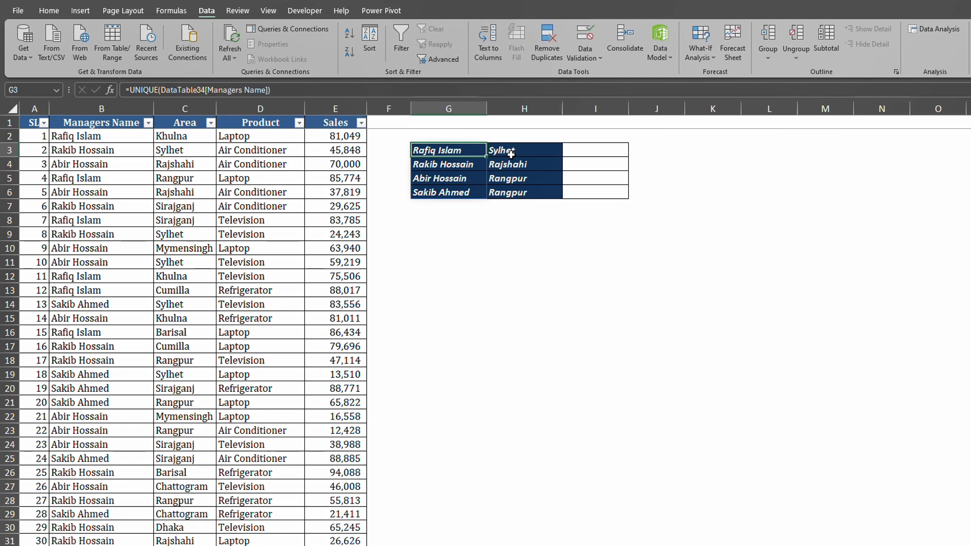
click(536, 151)
click(597, 151)
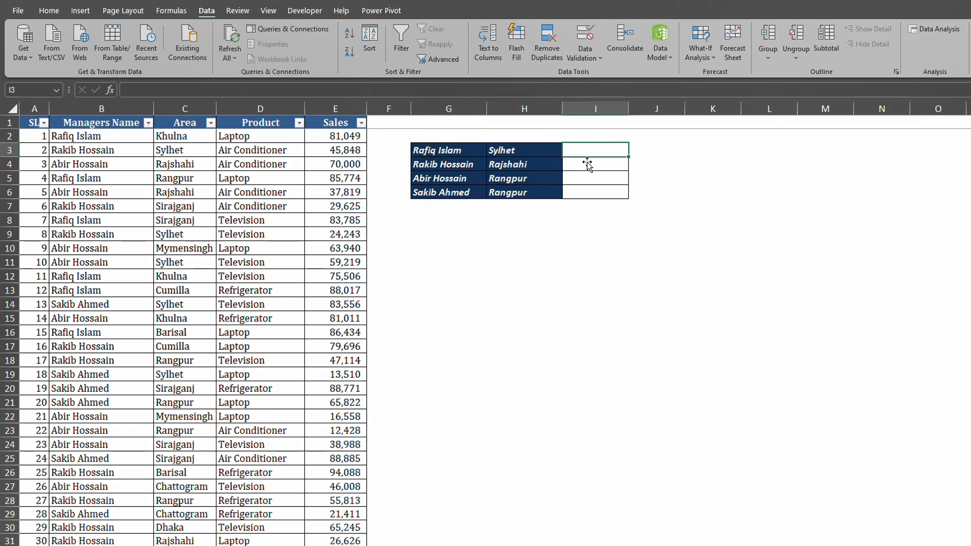
click(461, 166)
click(516, 164)
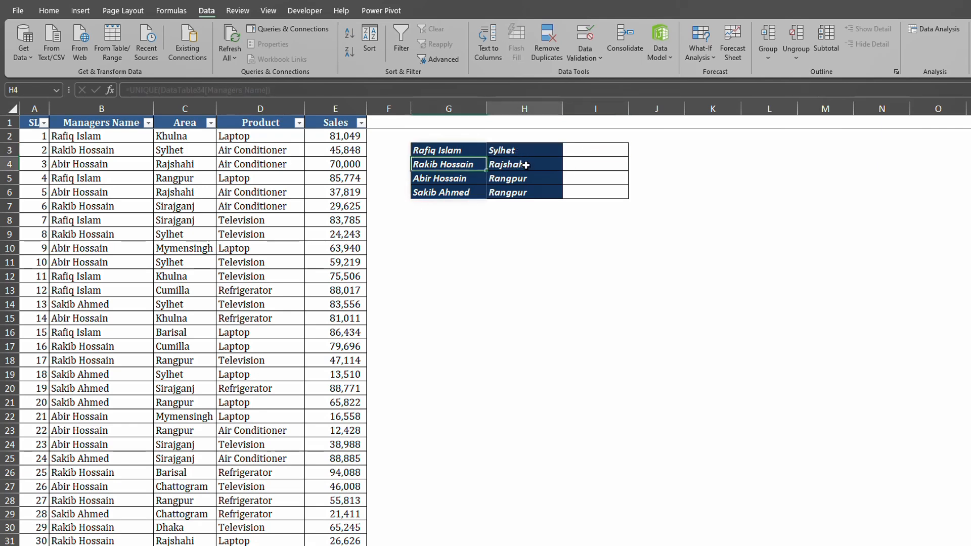
click(579, 164)
click(472, 179)
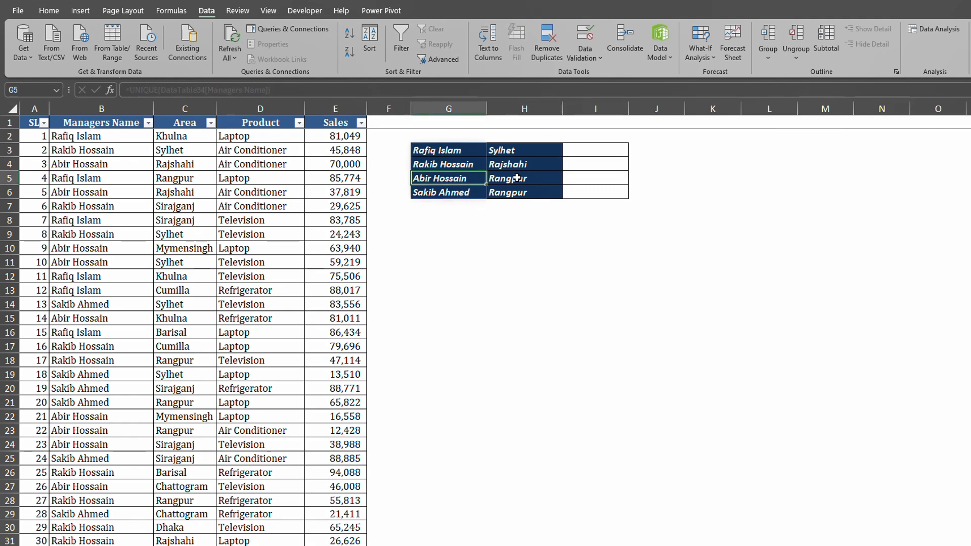
click(511, 181)
click(584, 180)
click(460, 192)
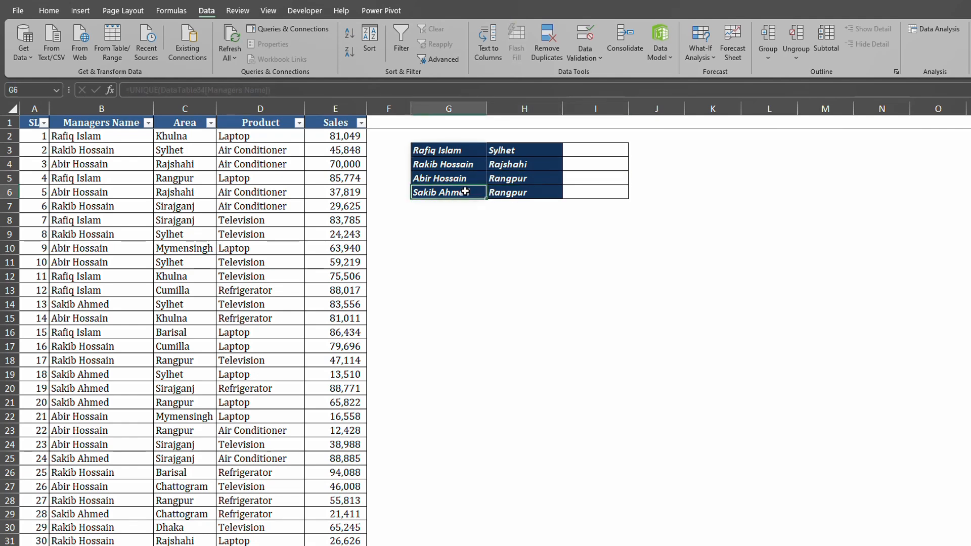
click(514, 192)
click(589, 190)
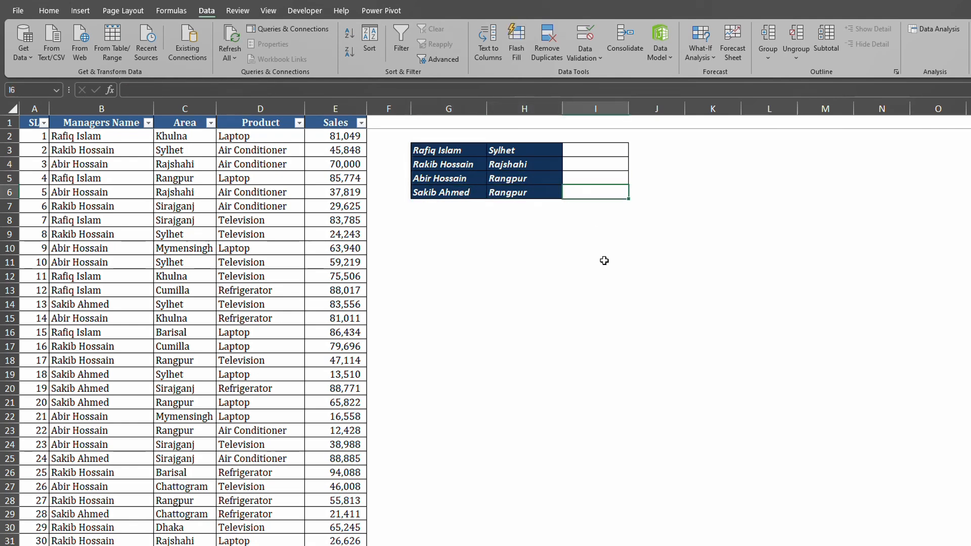
- Total the first manager's sales in the paired area in I3 with =SUMIFS(DataTable34[Sales],DataTable34[Managers Name],G3,DataTable34[Area],H3)
click(611, 154)
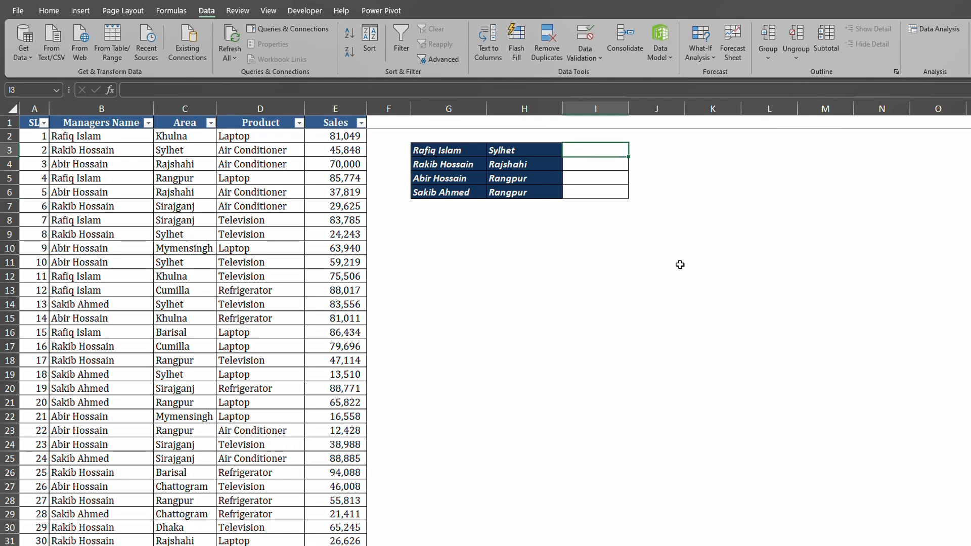
text(=S)
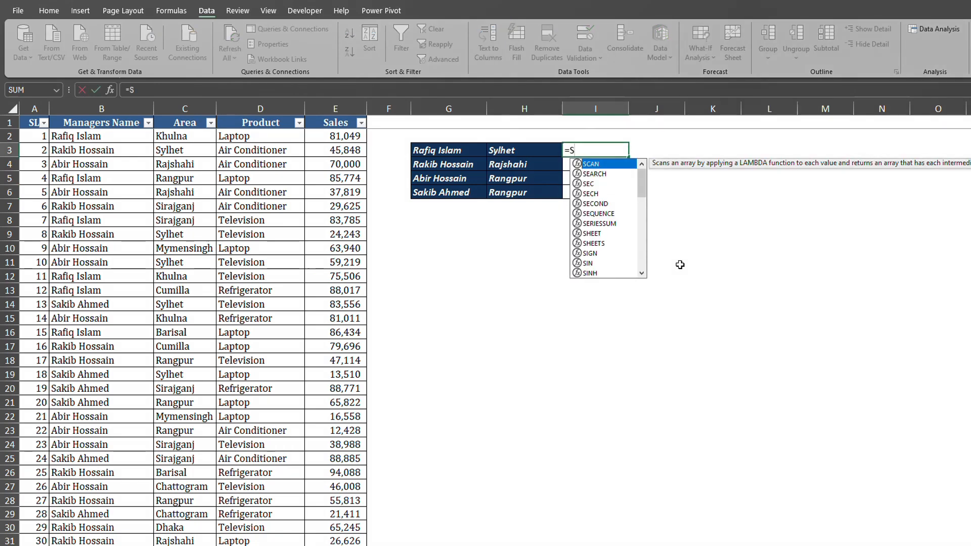
text(UMIFS()
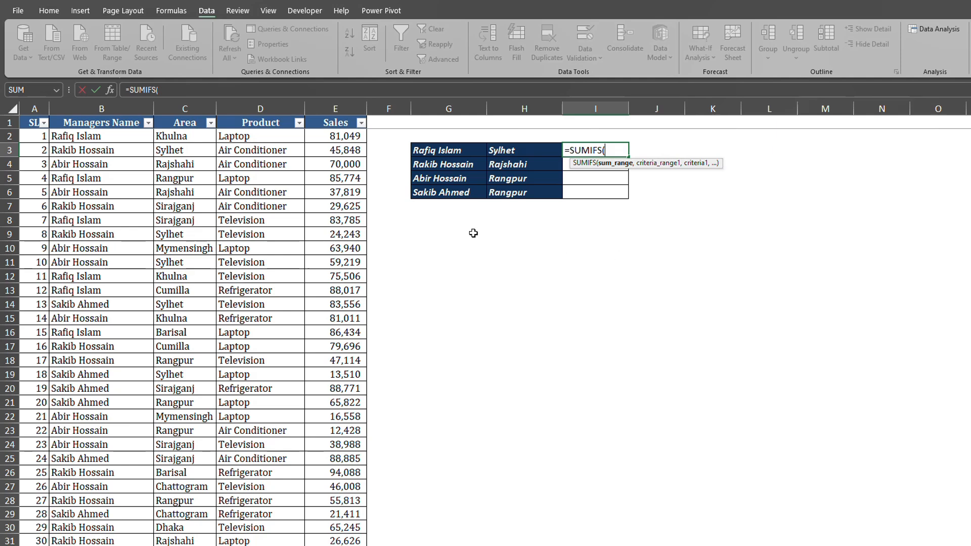
click(335, 119)
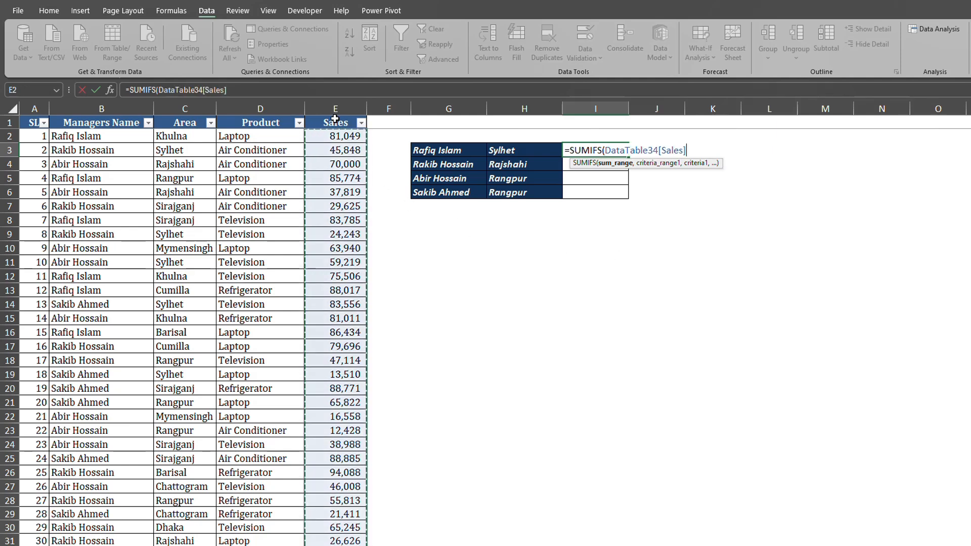
text(,)
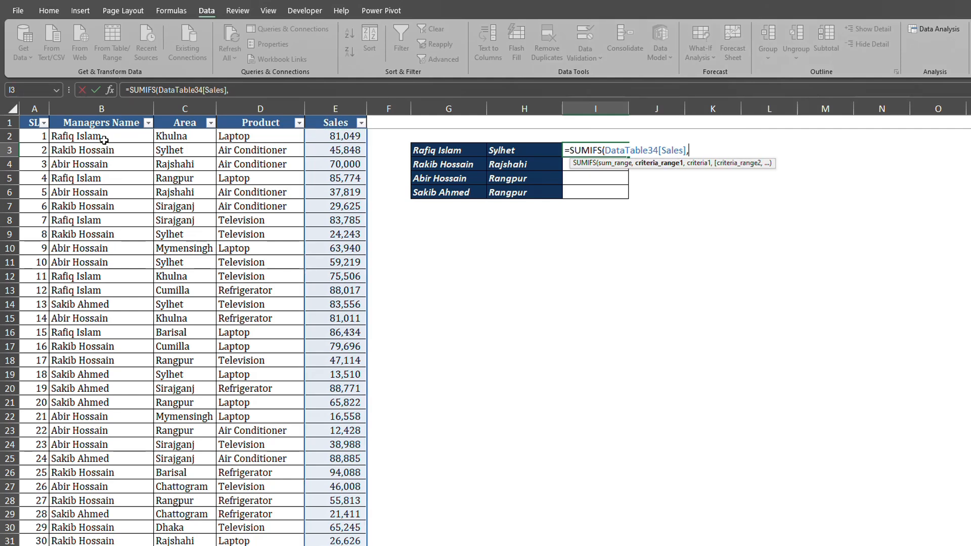
click(104, 114)
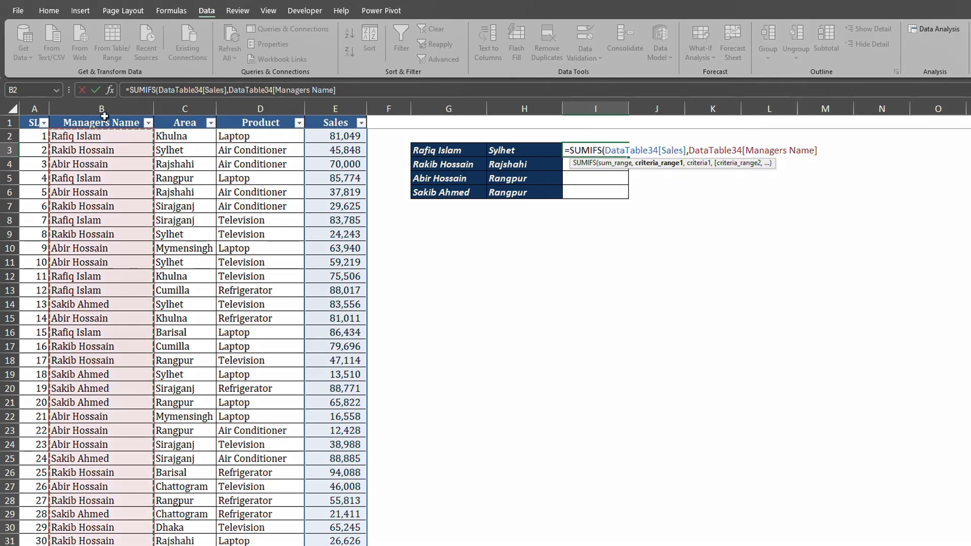
text(,)
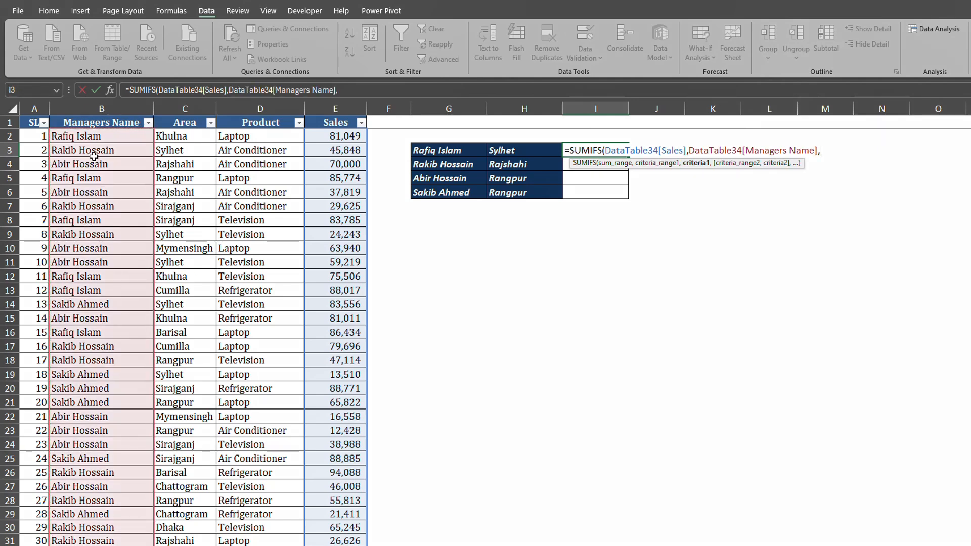
click(443, 148)
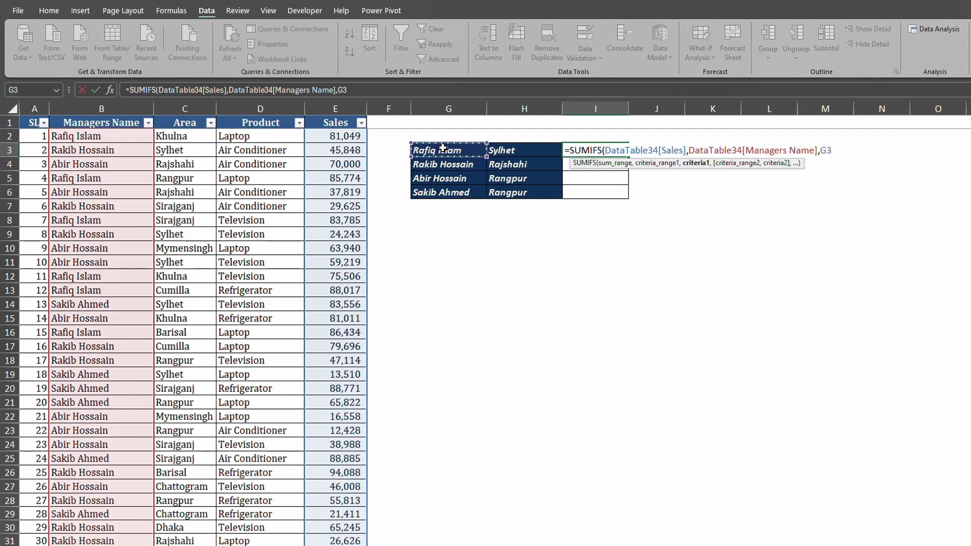
text(,)
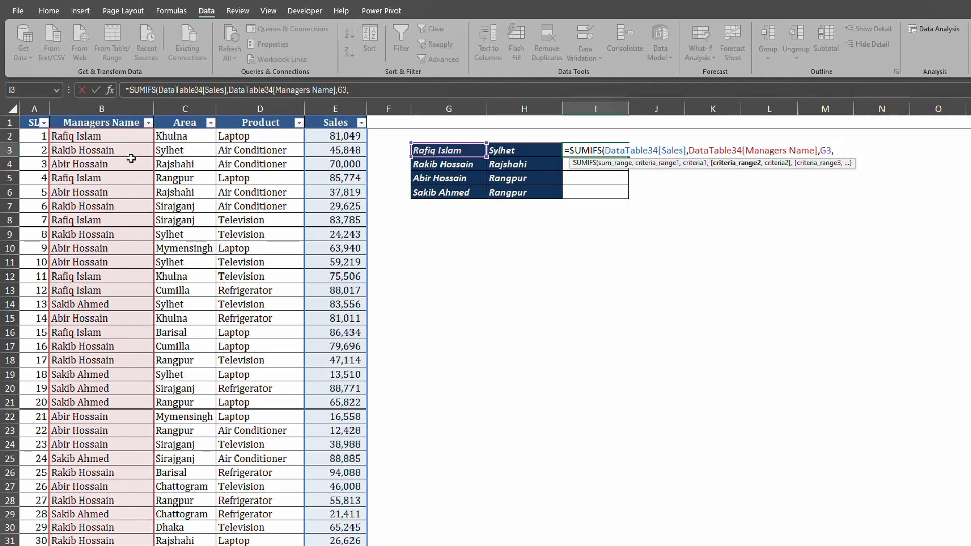
click(189, 118)
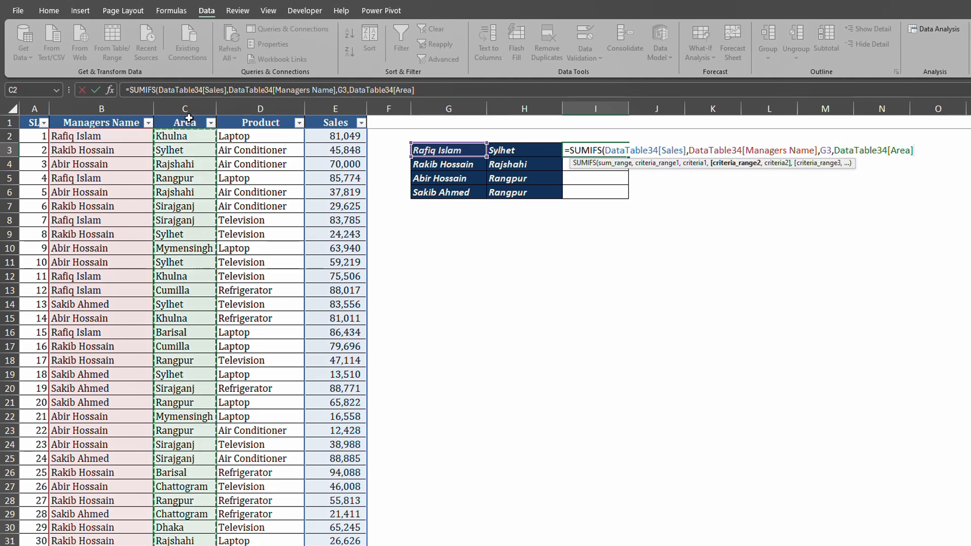
text(,)
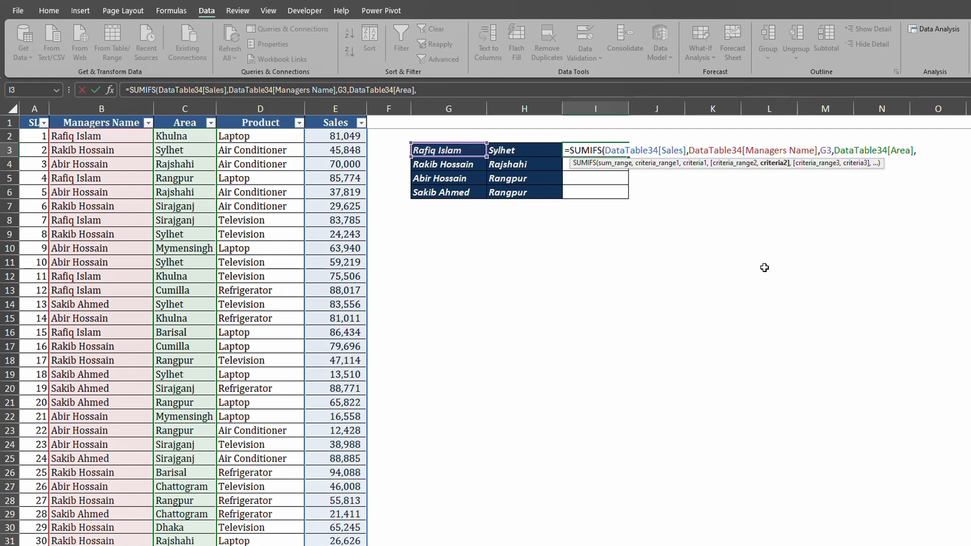
click(508, 151)
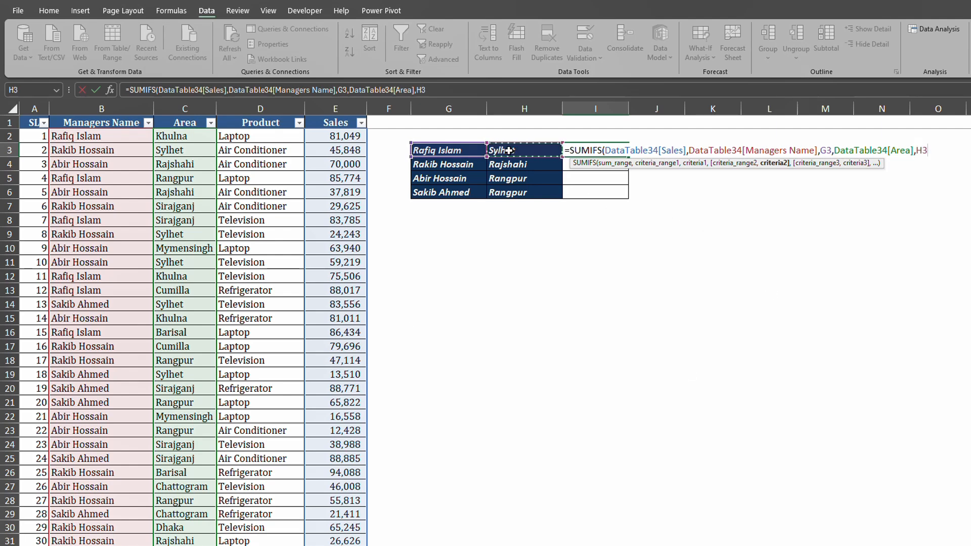
text())
key(Return)
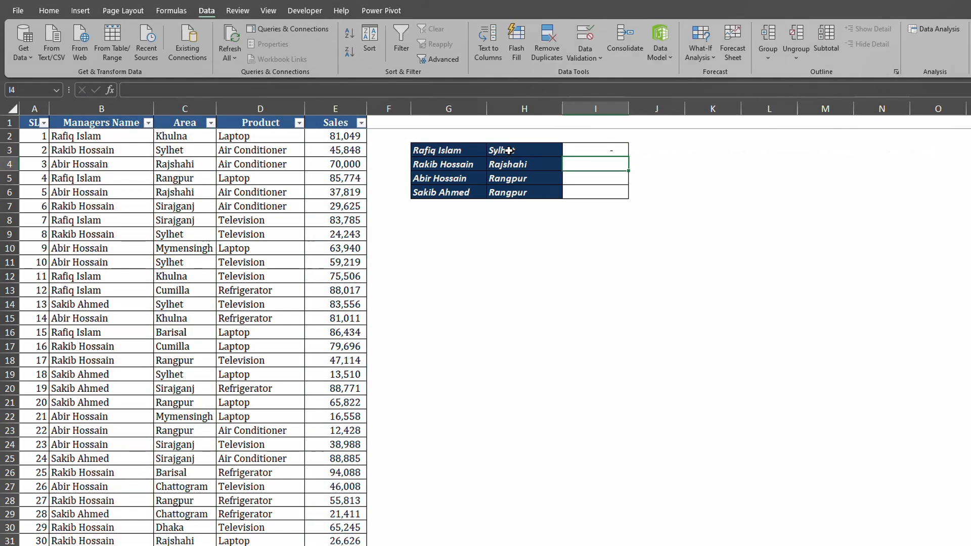
- Fill the two-criteria SUMIFS formula from I3 down to I6 for the remaining manager and area pairs
click(465, 151)
click(508, 152)
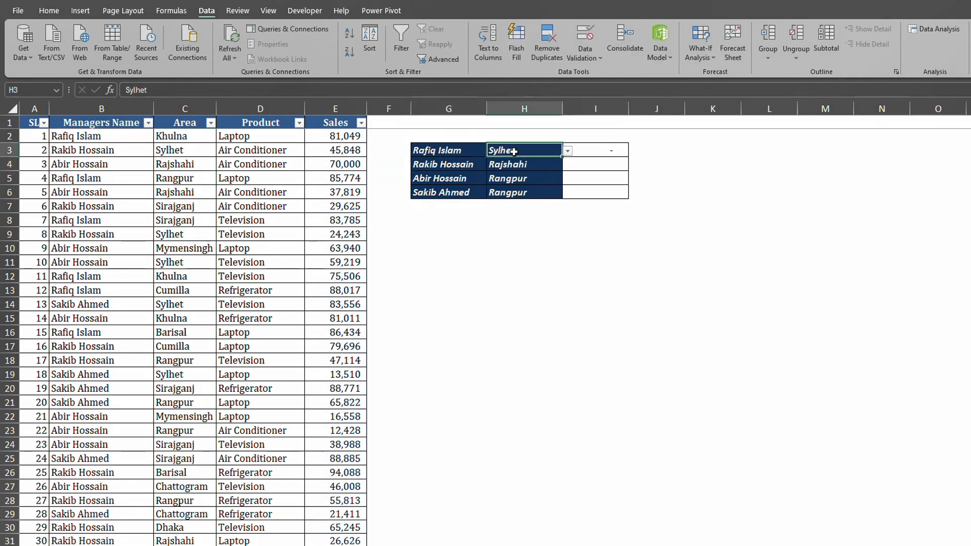
drag(622, 148, 630, 196)
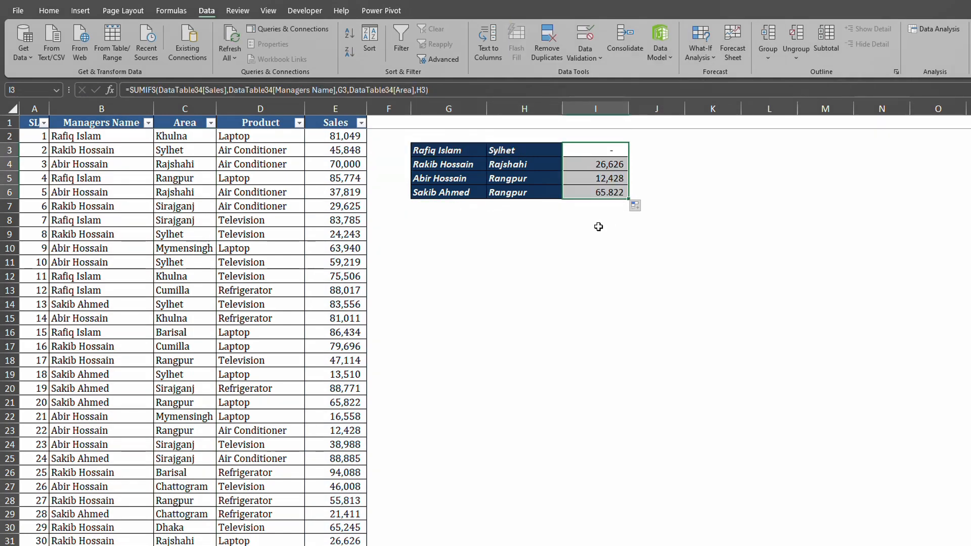
- Examine the manager, area and SUMIFS total in each of rows 4 to 6 of the summary
click(452, 167)
click(508, 163)
click(603, 166)
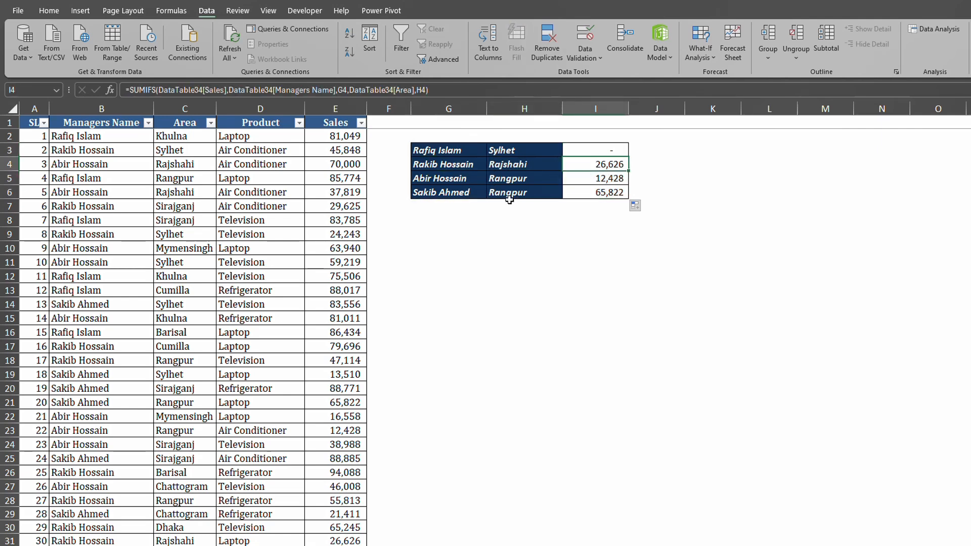
click(447, 179)
click(521, 178)
click(556, 178)
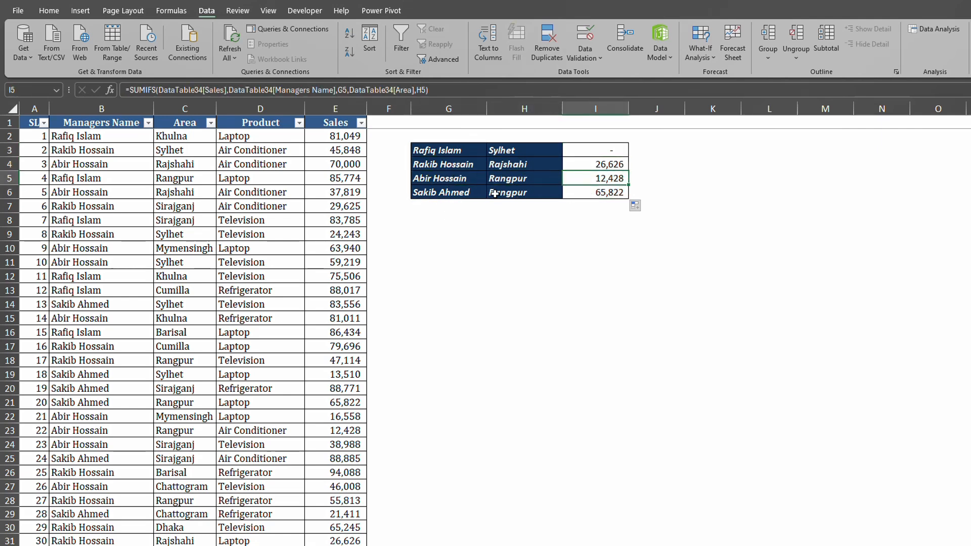
click(459, 192)
click(516, 193)
click(603, 192)
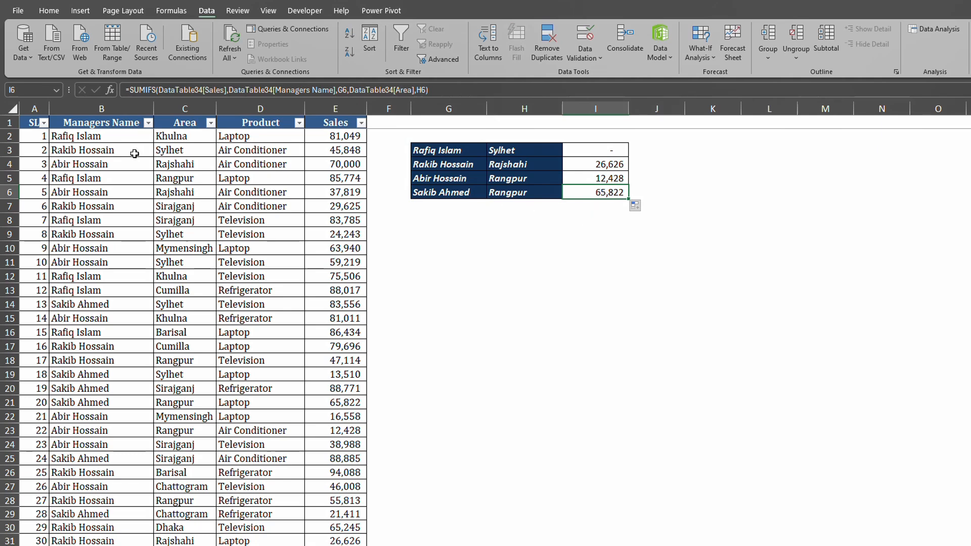
- Change the area of the first table record in C2 to Sylhet and compare its sales with the total in I3
click(112, 135)
click(162, 134)
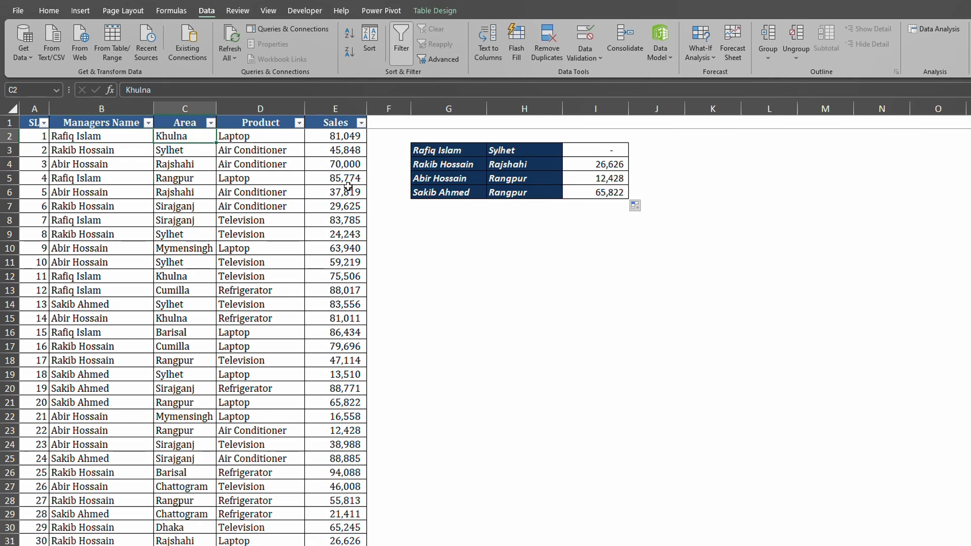
text(sylhet)
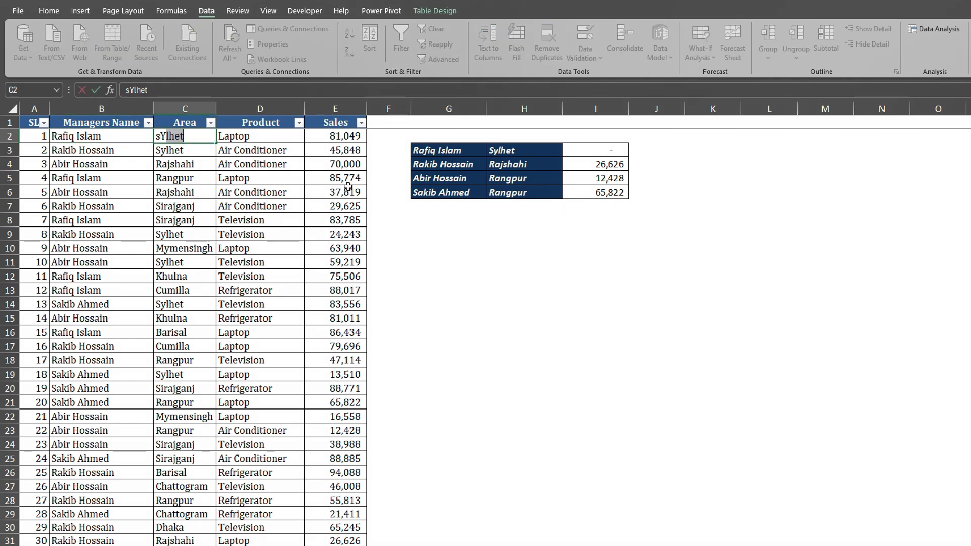
key(Return)
click(344, 135)
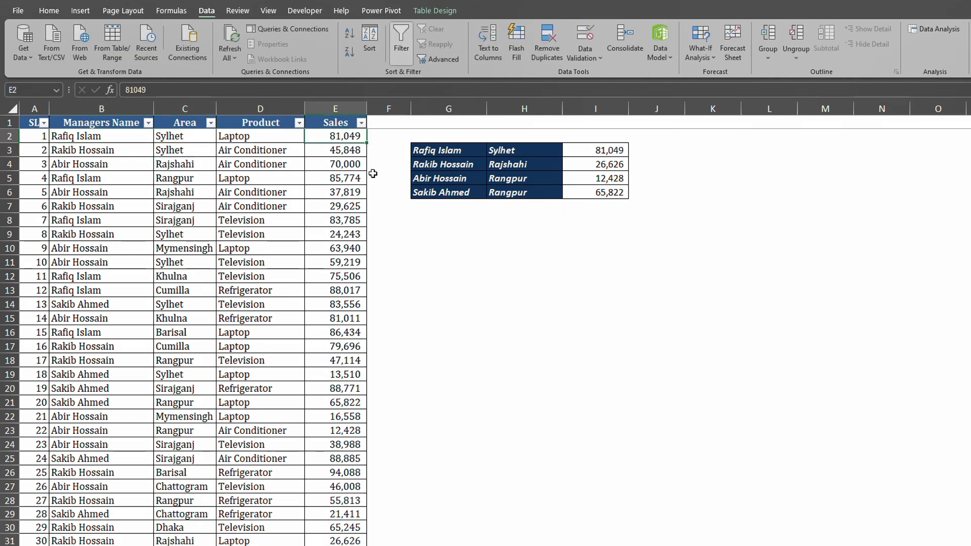
click(580, 151)
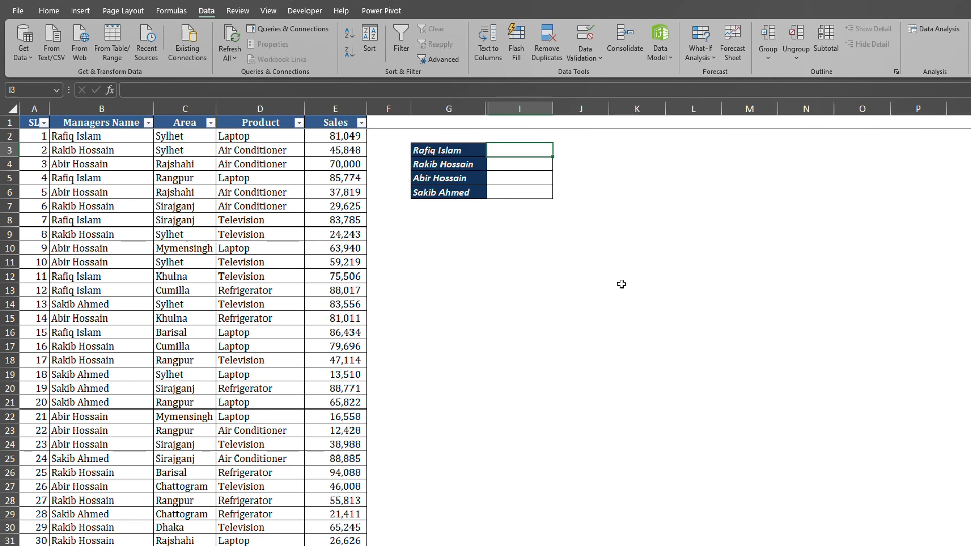
- Average the first manager's sales in I3 with =AVERAGEIFS(DataTable34[Sales],DataTable34[Managers Name],G3)
text(=)
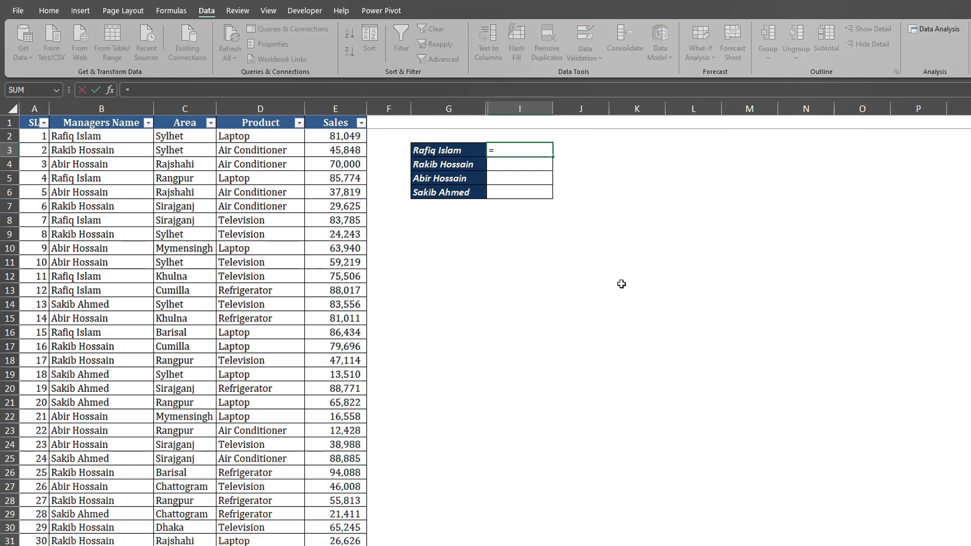
text(AVER)
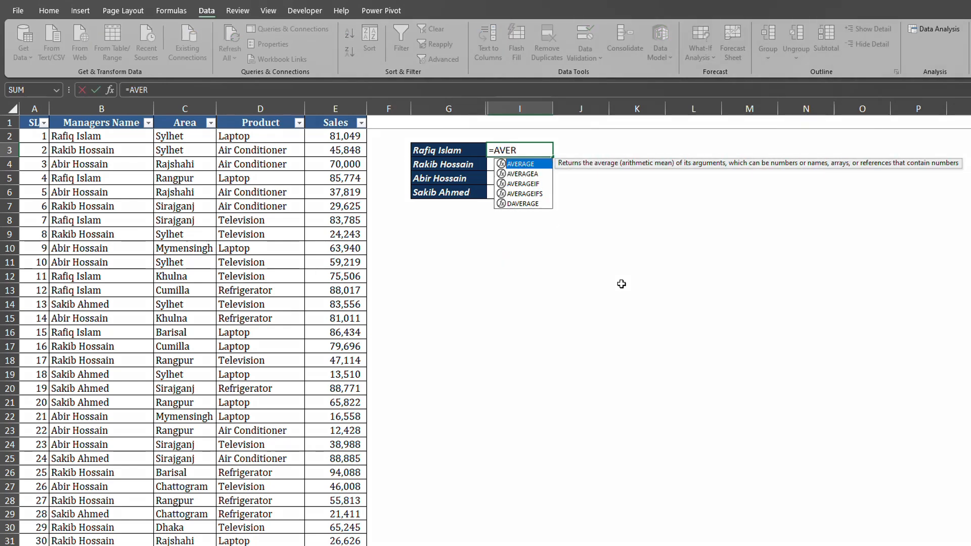
text(AGEIFS()
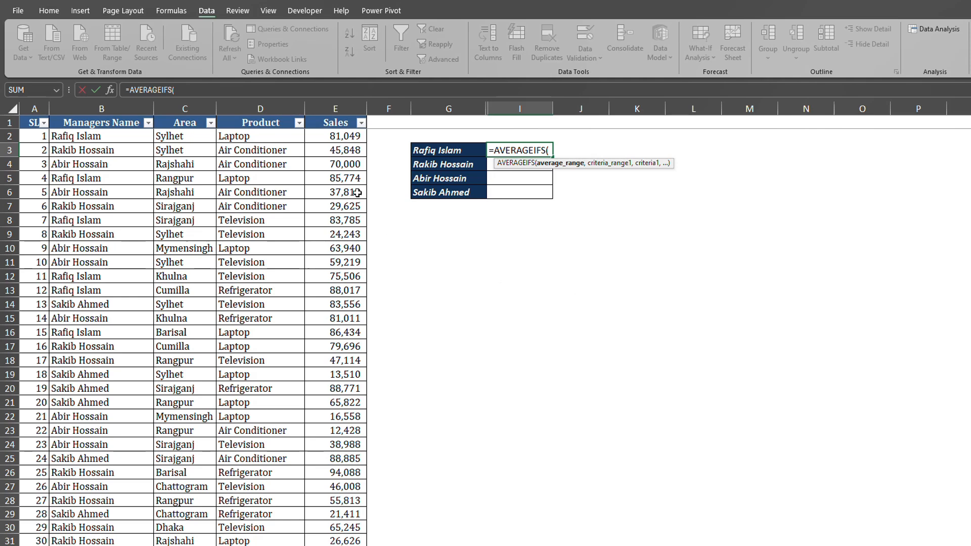
click(339, 117)
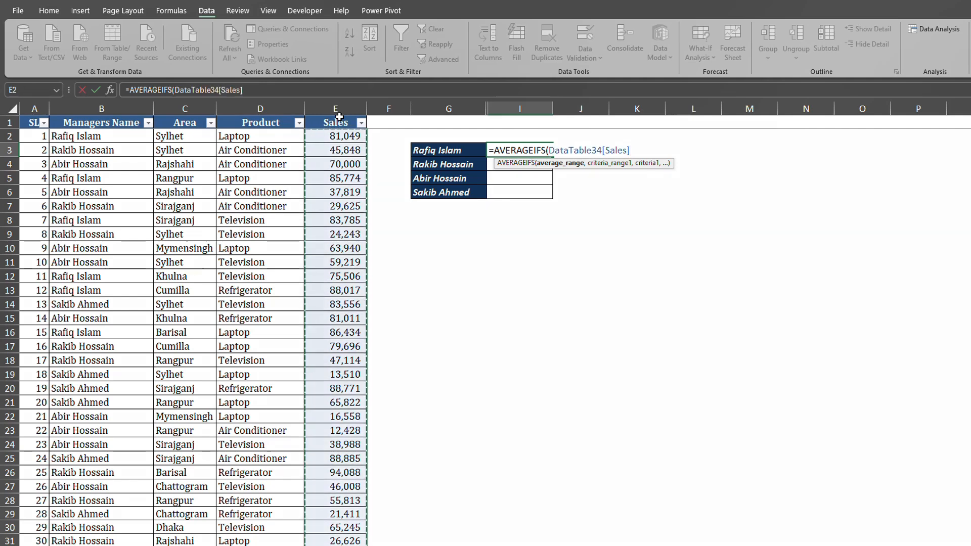
text(,)
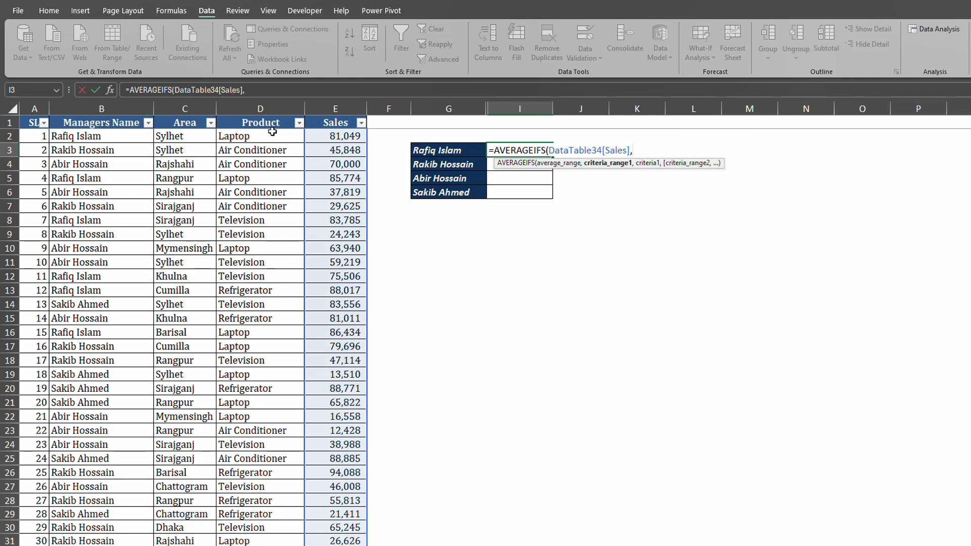
click(84, 117)
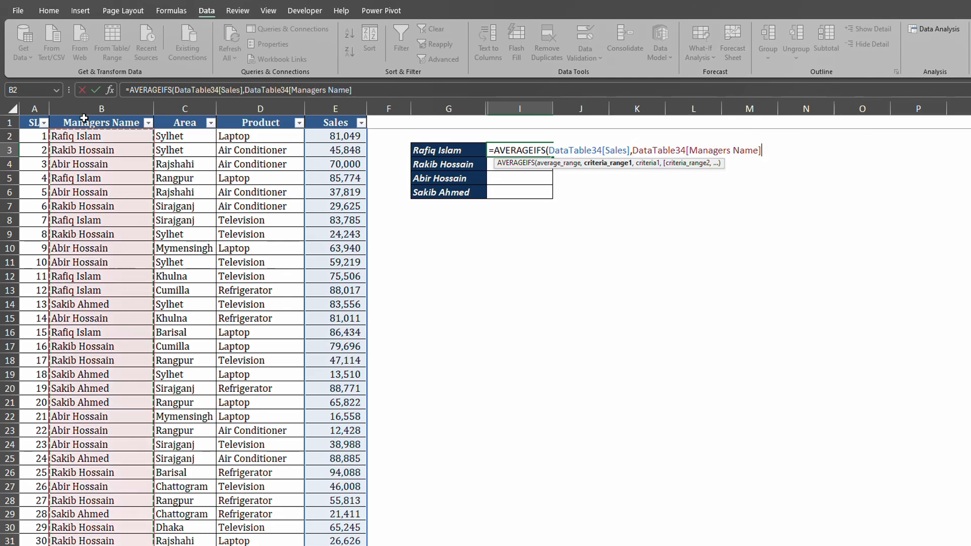
text(,)
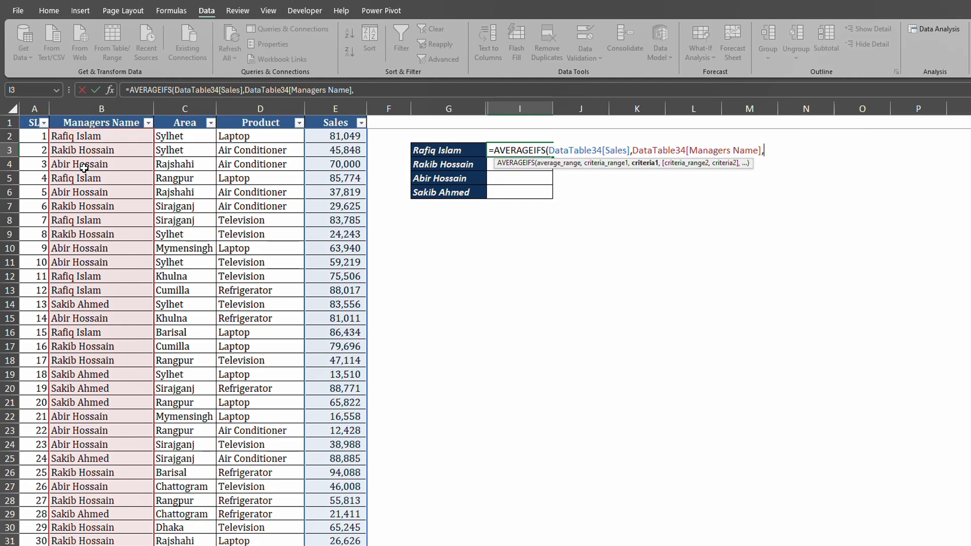
click(427, 151)
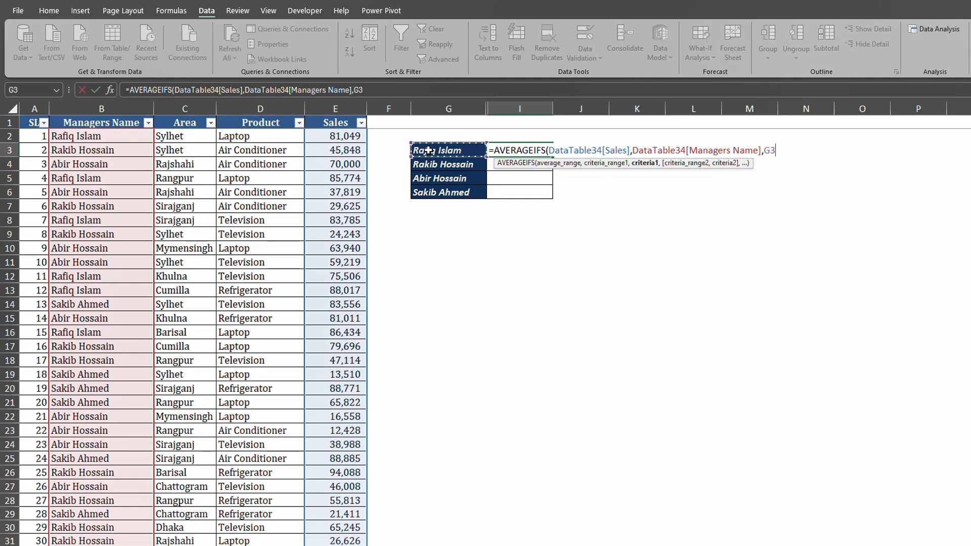
key(Return)
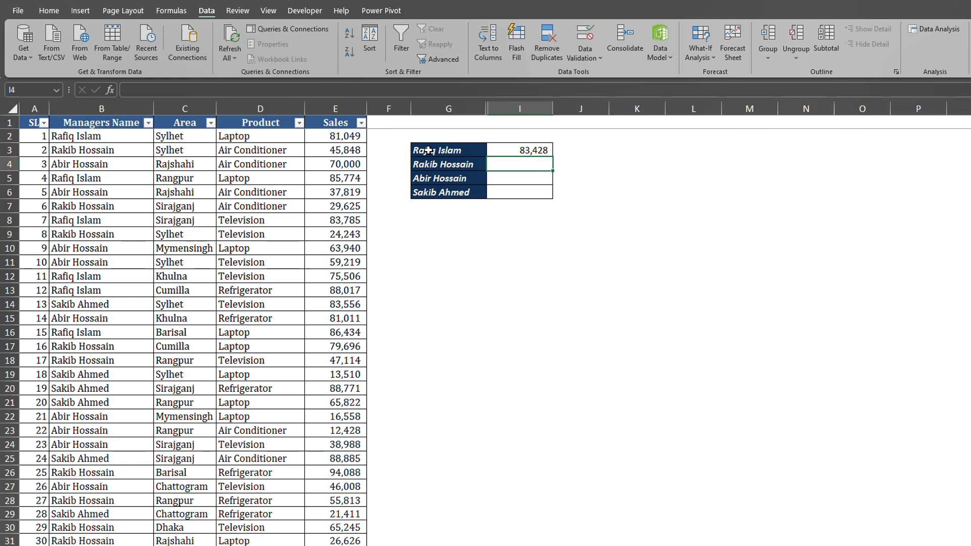
- Fill the AVERAGEIFS formula from I3 down to I6 for the remaining managers
click(543, 151)
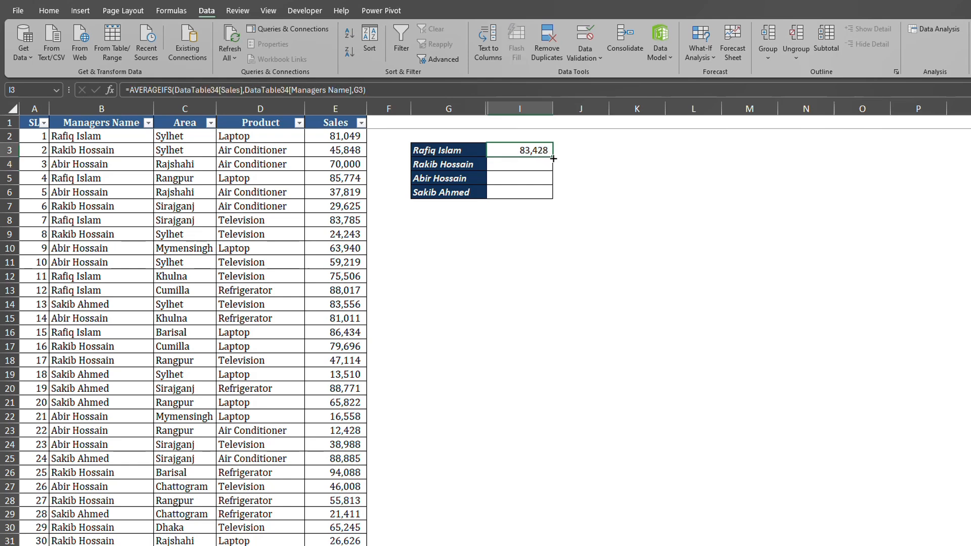
double_click(552, 157)
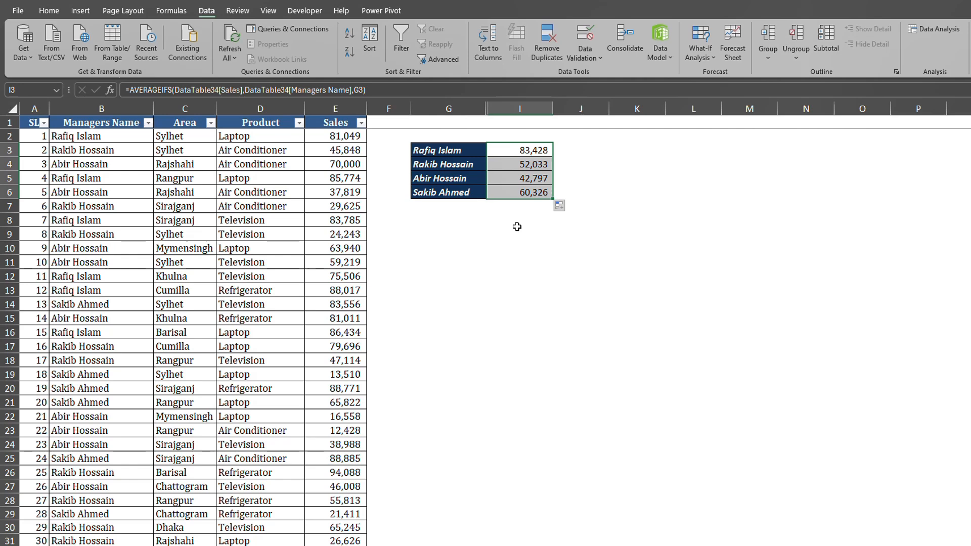
click(524, 195)
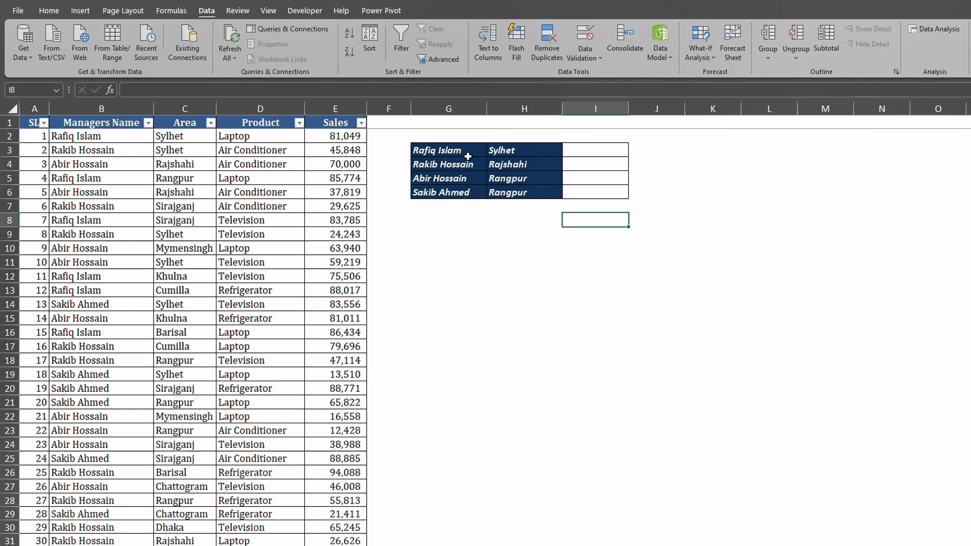
- Start an AVERAGEIFS formula in I3 that averages DataTable34[Sales], with G3 as the criterion for DataTable34[Managers Name]
click(462, 151)
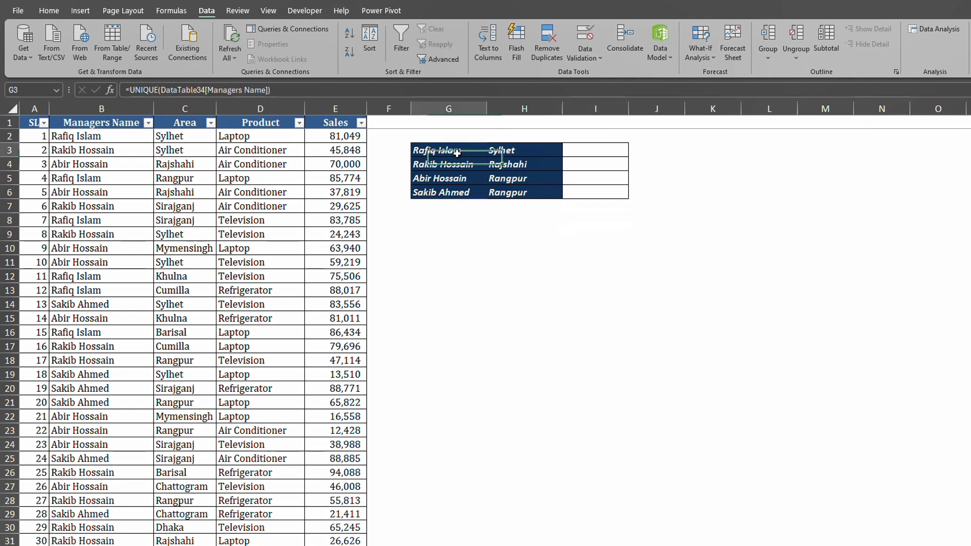
click(506, 149)
click(592, 150)
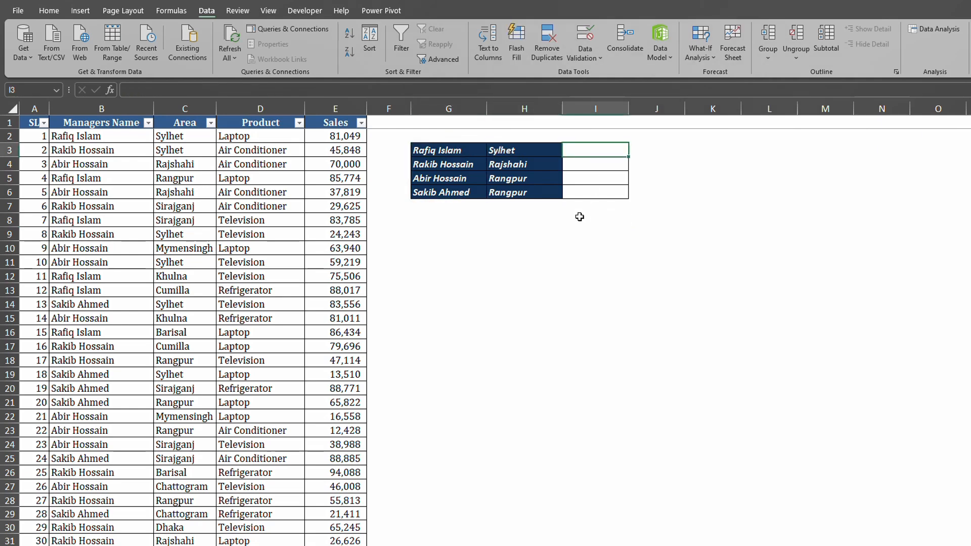
text(=)
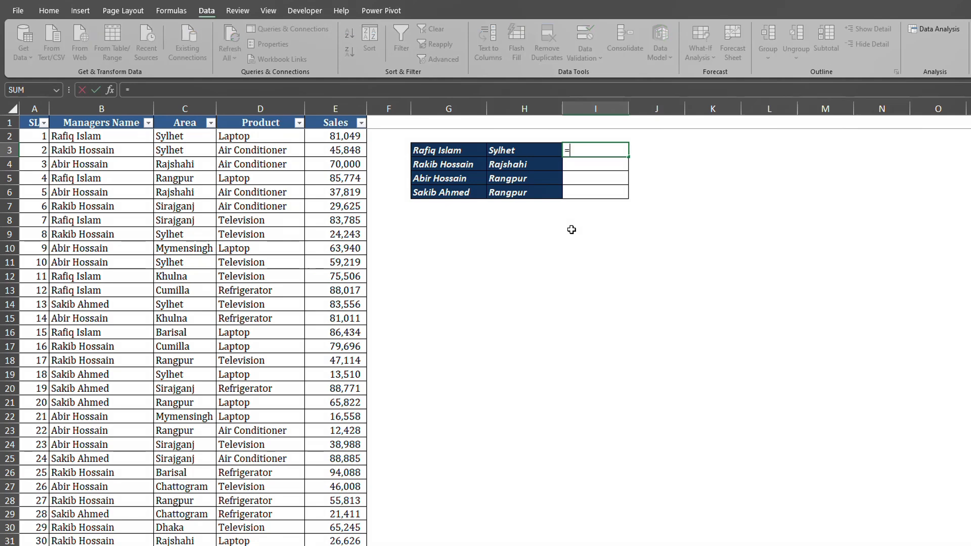
text(AVERAGEIF)
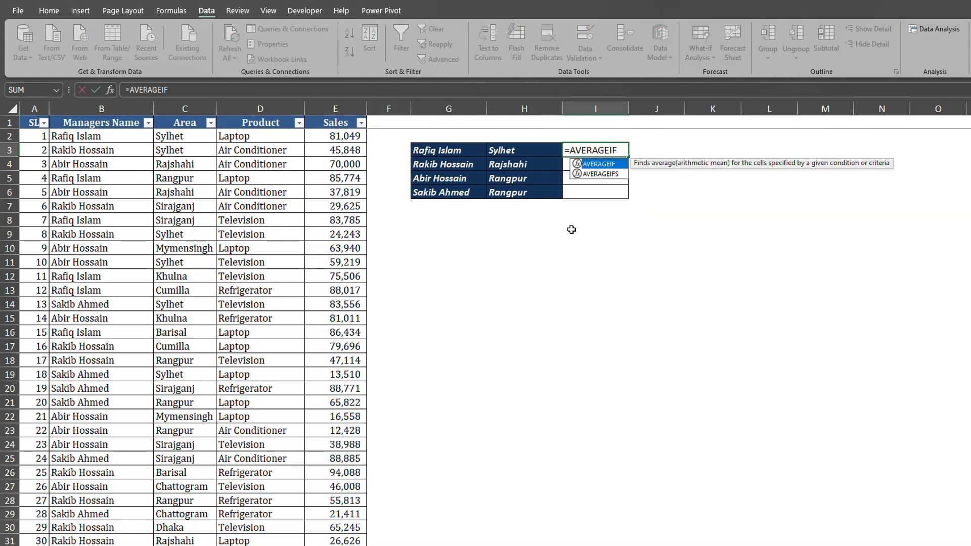
text(S()
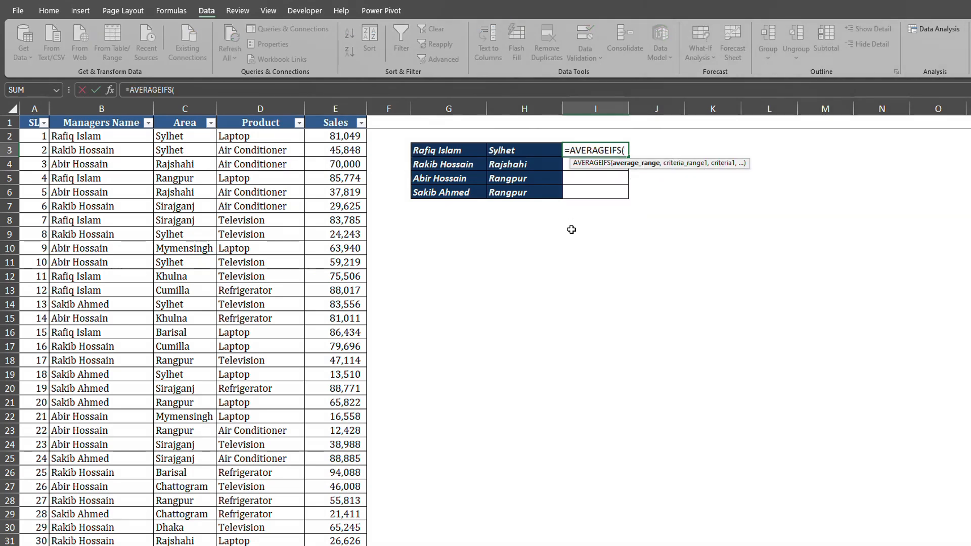
click(344, 119)
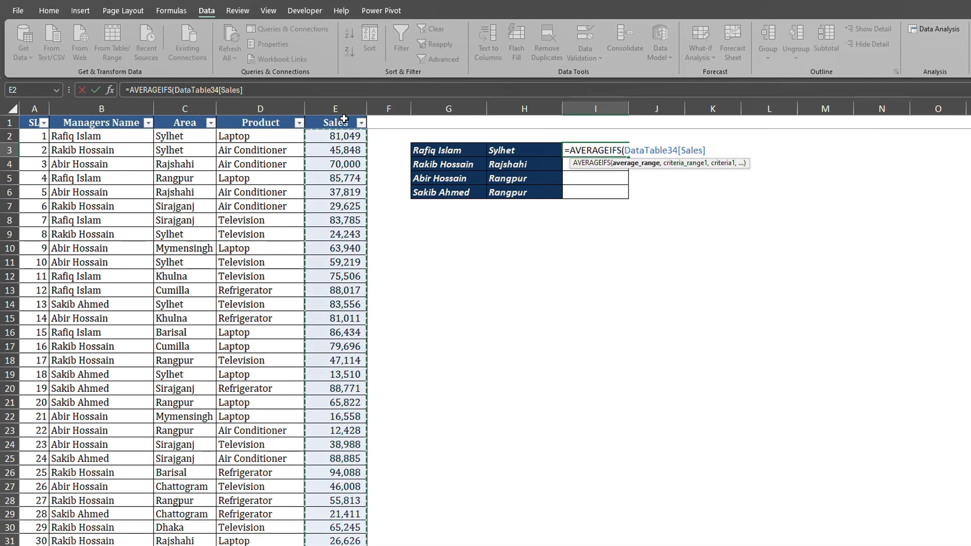
text(,)
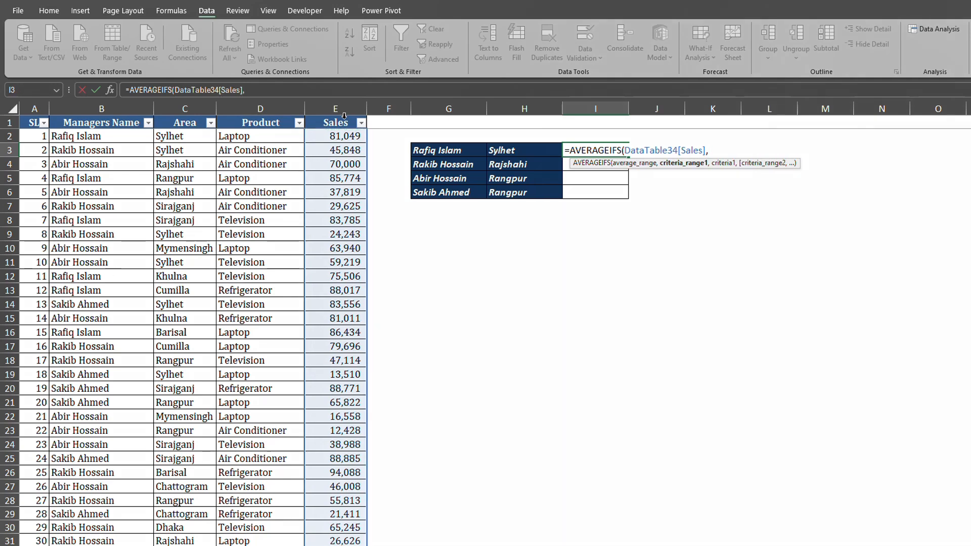
click(113, 116)
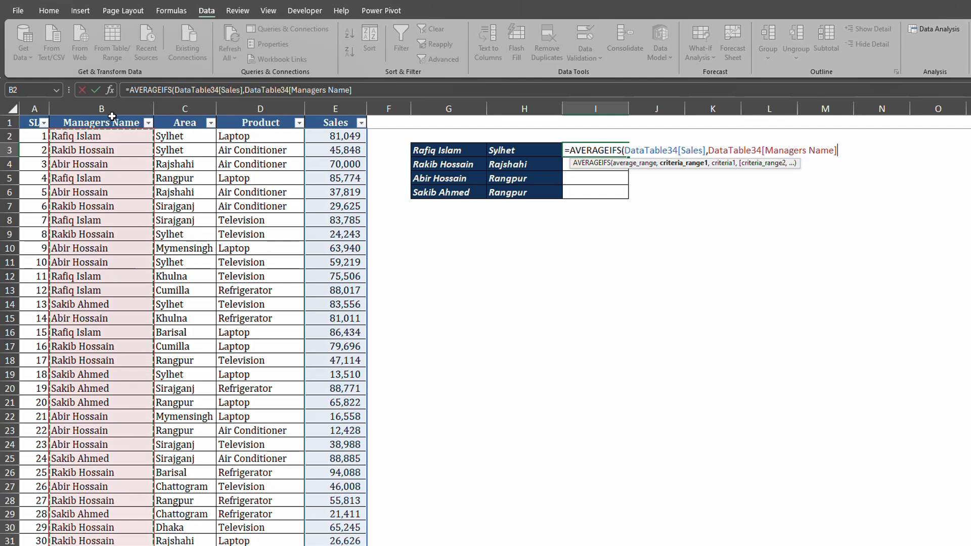
text(,)
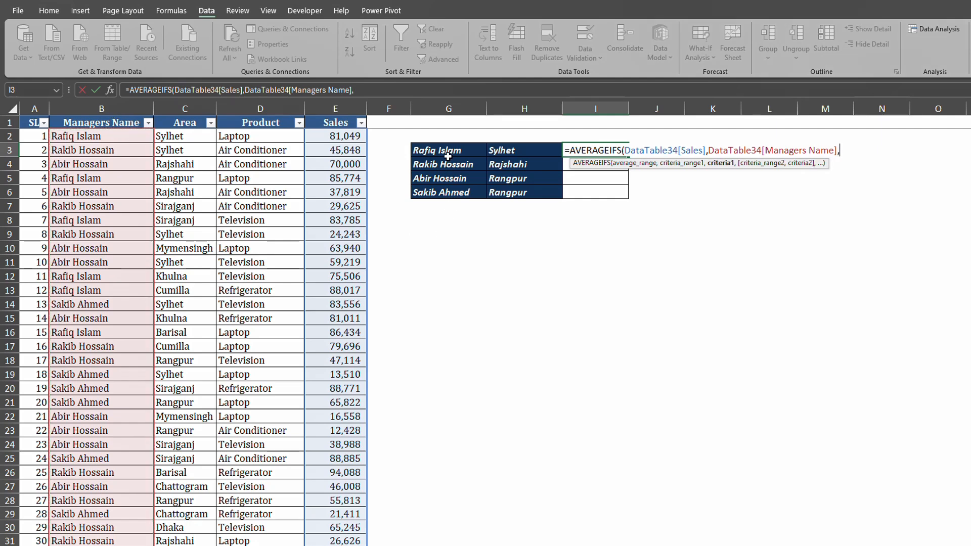
click(448, 150)
text(,)
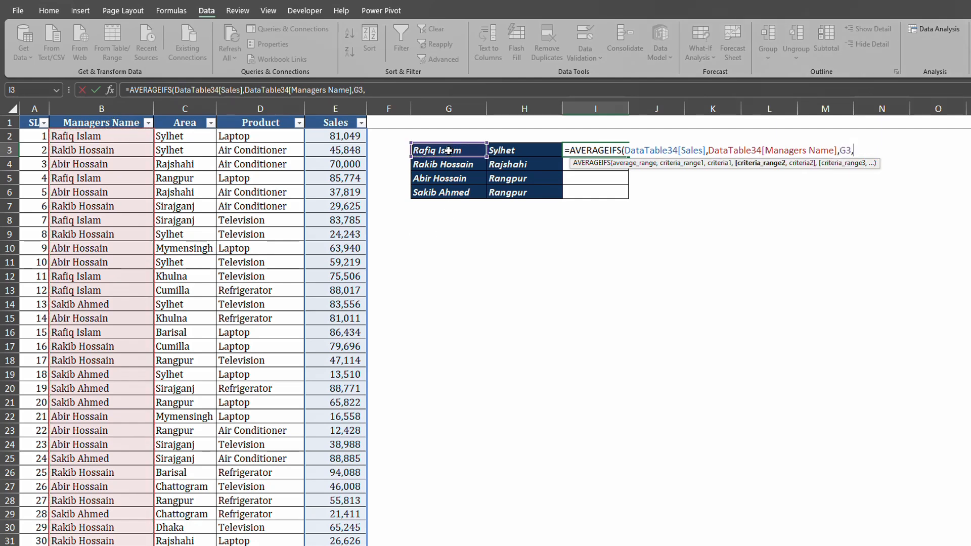
- Add H3 as the second AVERAGEIFS criterion for DataTable34[Area] and complete the formula in I3
click(184, 114)
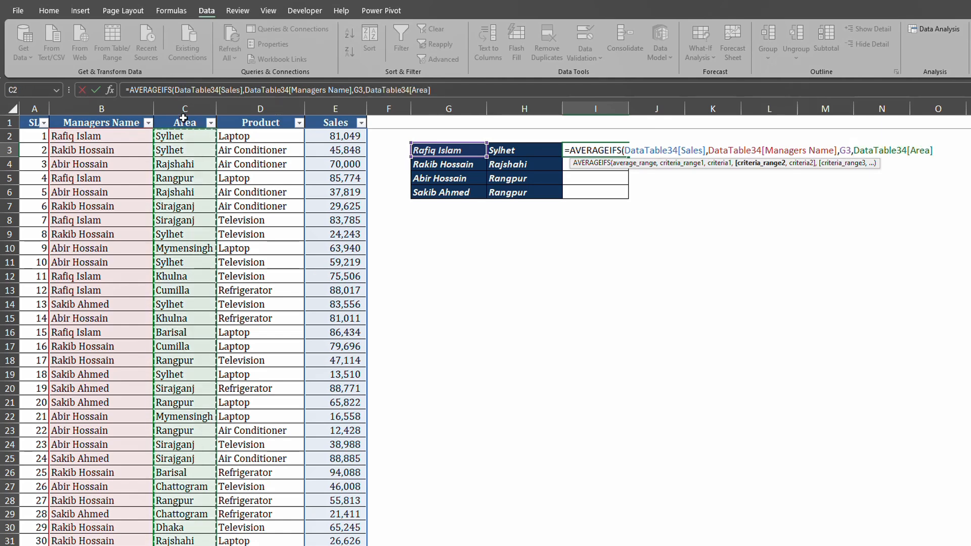
text(,)
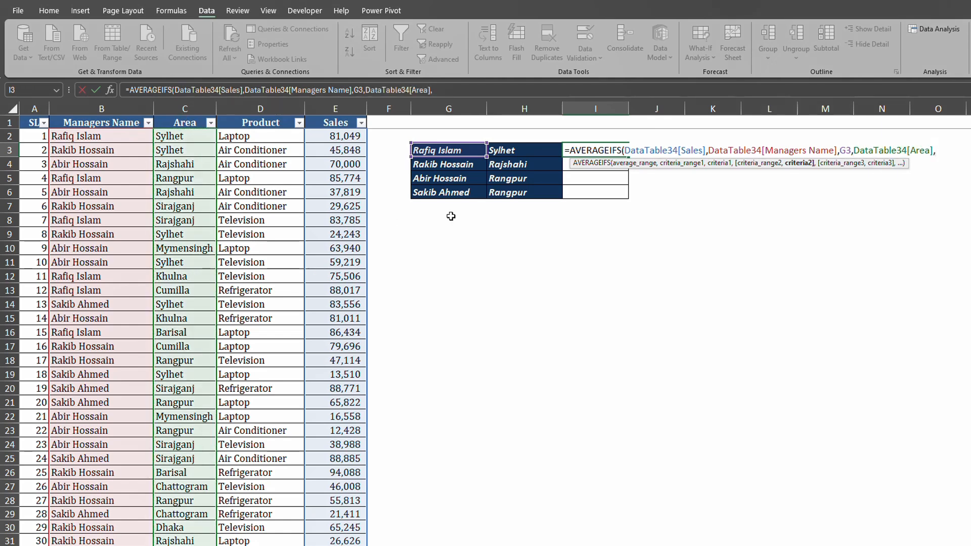
click(506, 147)
text())
key(Return)
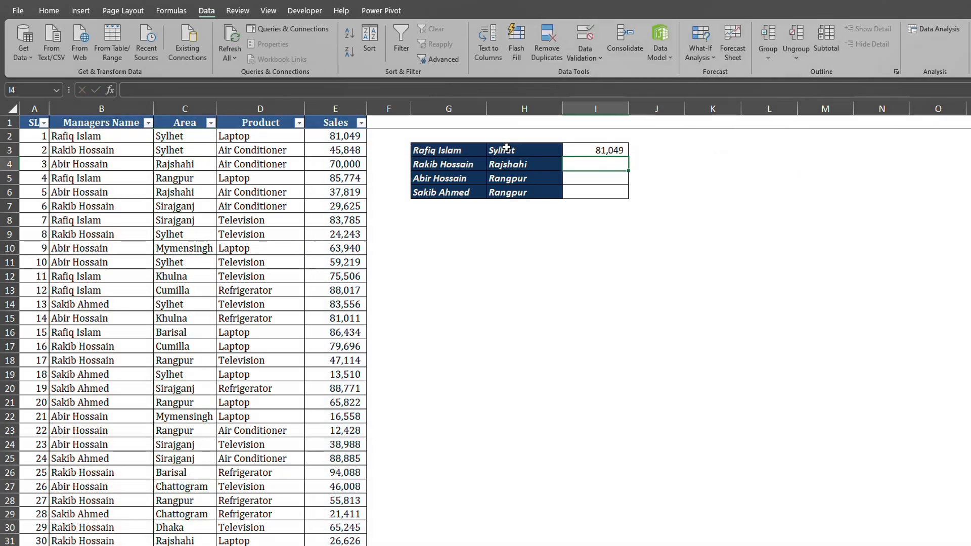
- Fill the manager-and-area AVERAGEIFS formula from I3 down to I6
click(586, 149)
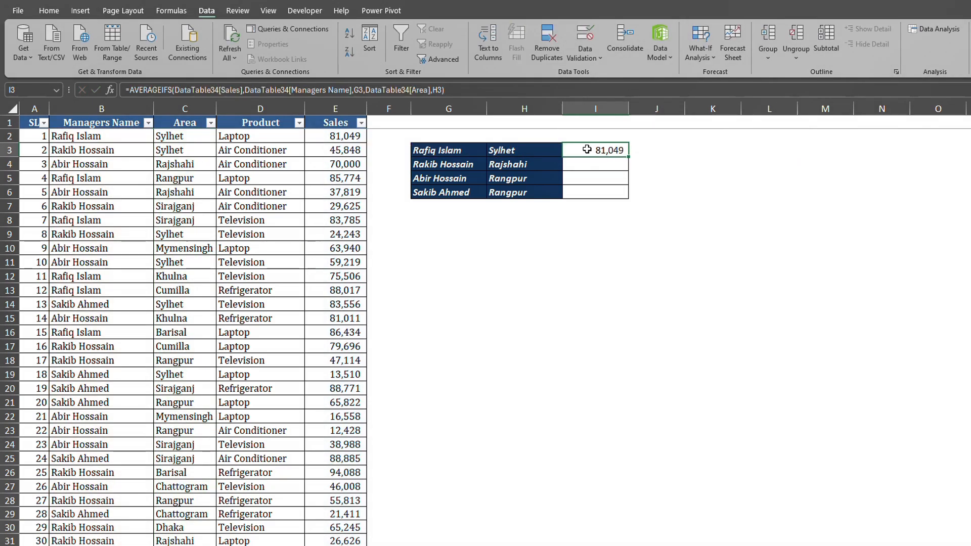
drag(629, 158, 628, 198)
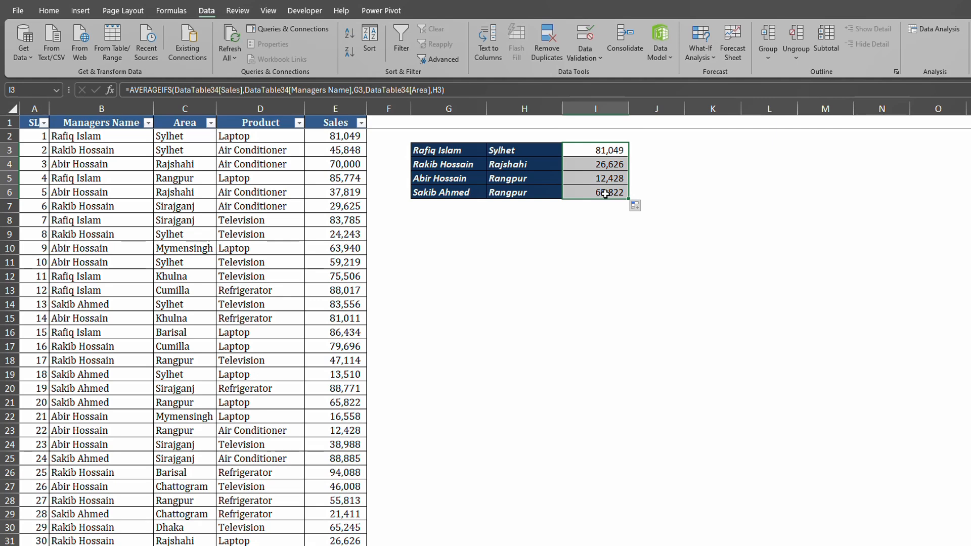
click(605, 194)
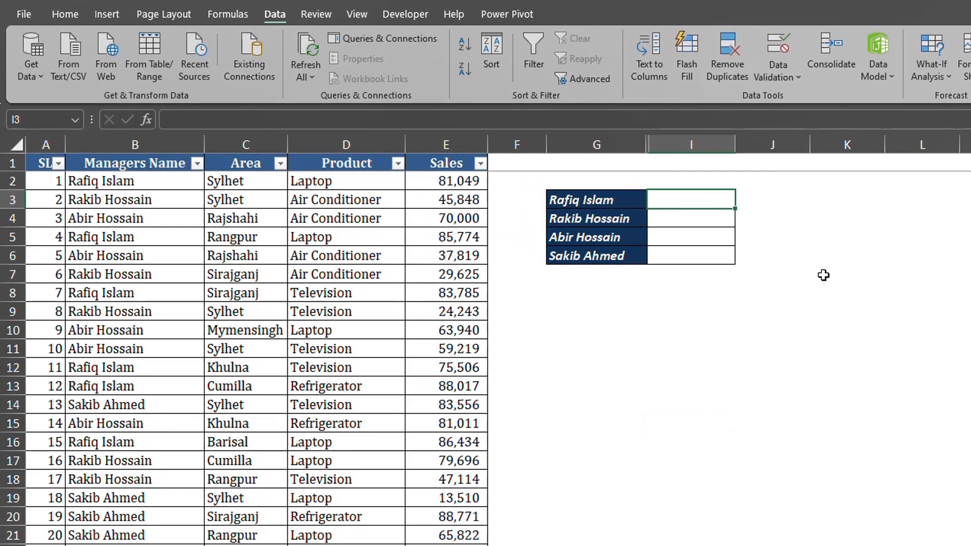
- Count the first manager's records in I3 with =COUNTIFS(DataTable34[Managers Name],G3) and fill the formula down to I6
text(=COUN)
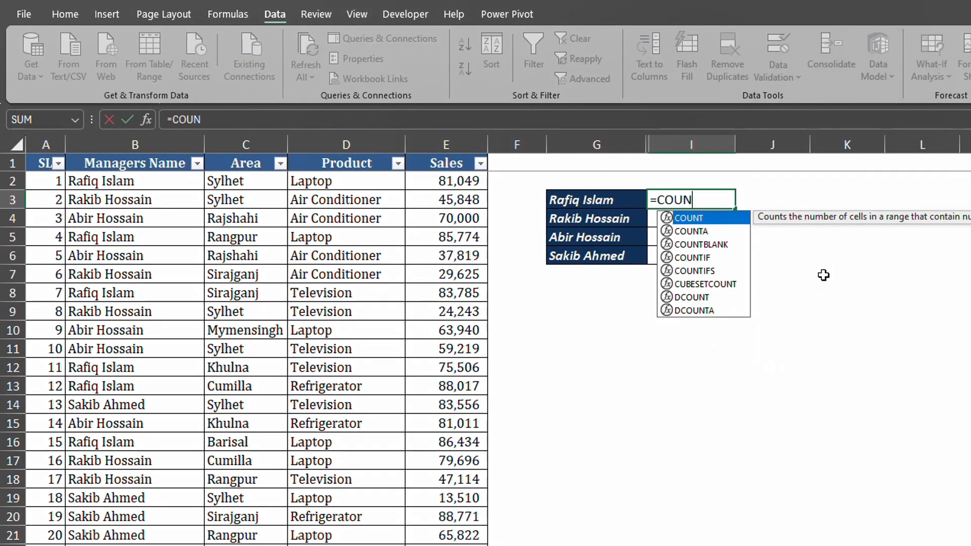
text(TIFS()
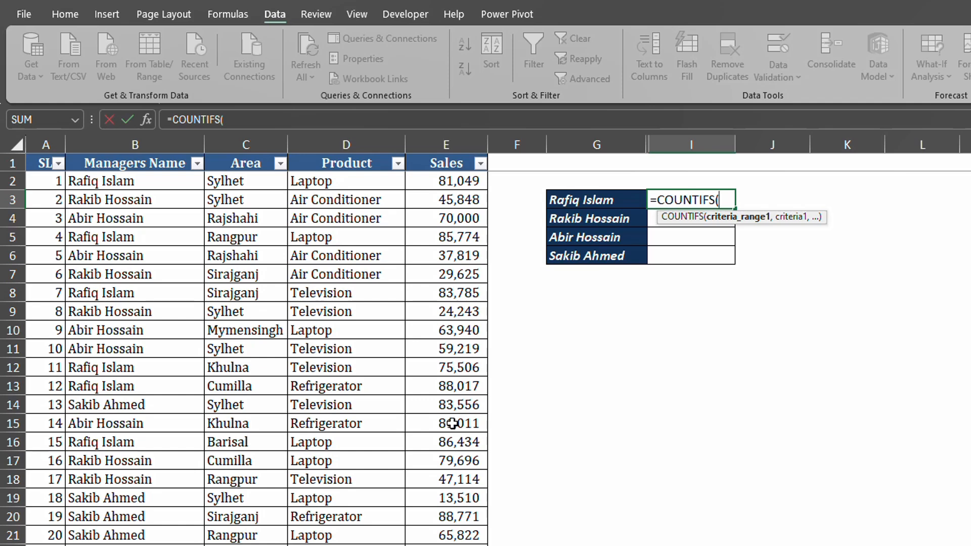
click(135, 150)
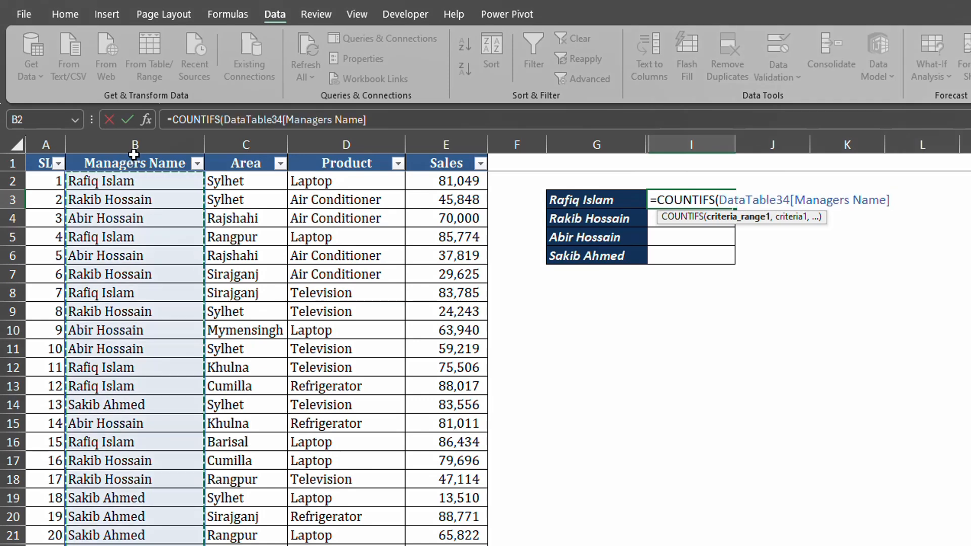
text(,)
click(570, 199)
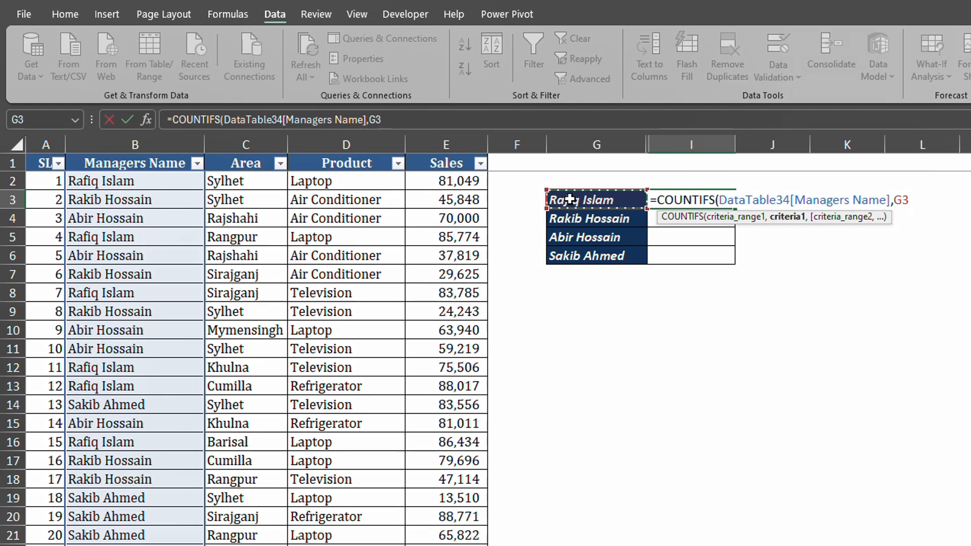
key(Return)
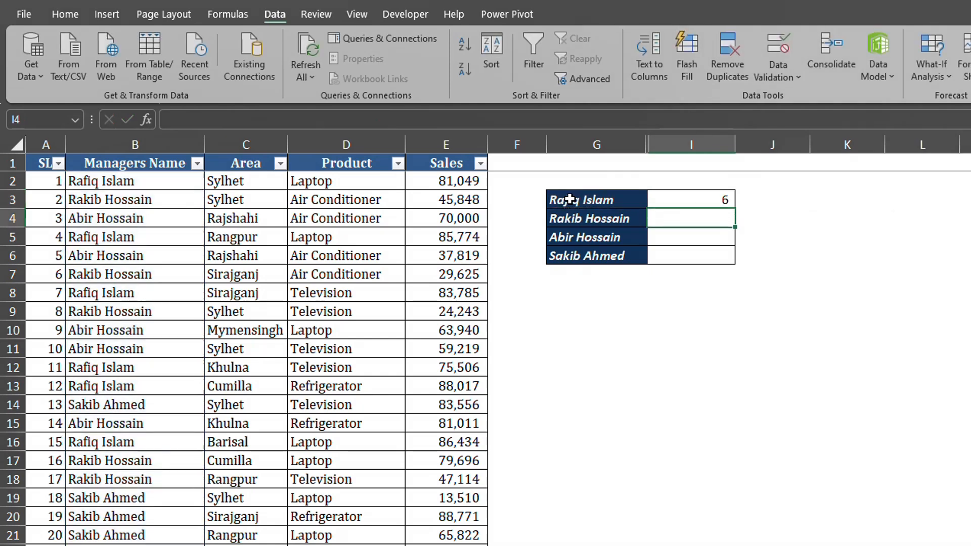
click(729, 200)
double_click(734, 212)
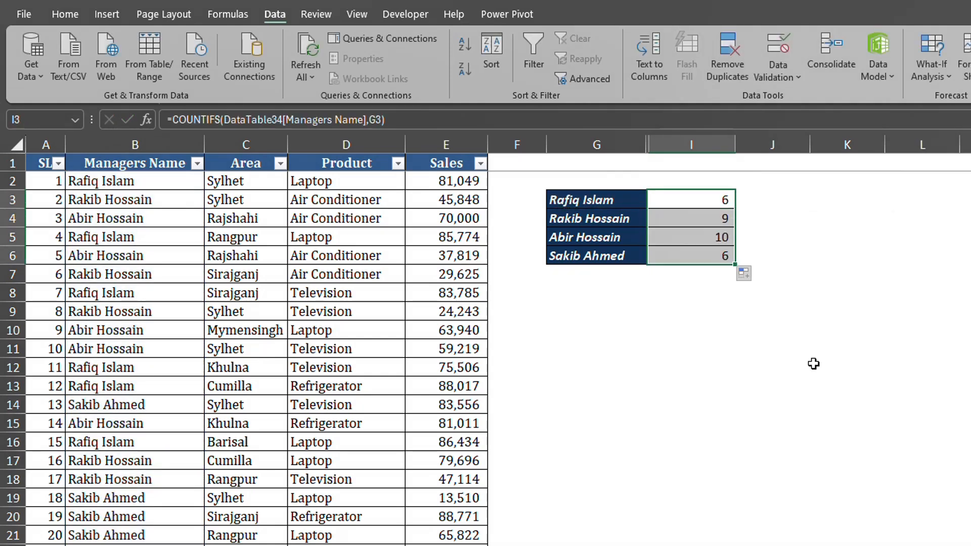
- Examine the managers and their COUNTIFS results in the summary against the manager and area entries in the table's first records
click(620, 202)
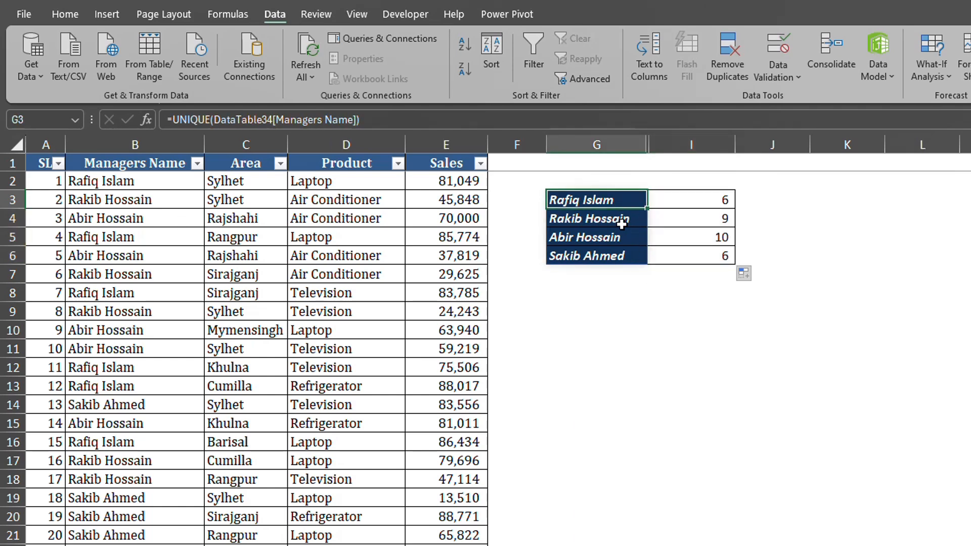
click(621, 222)
click(177, 221)
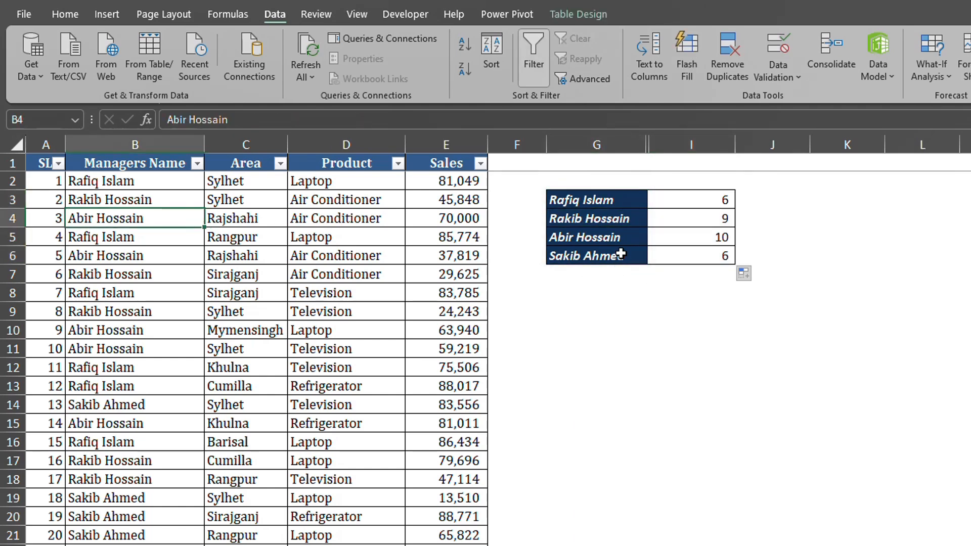
click(625, 238)
click(689, 237)
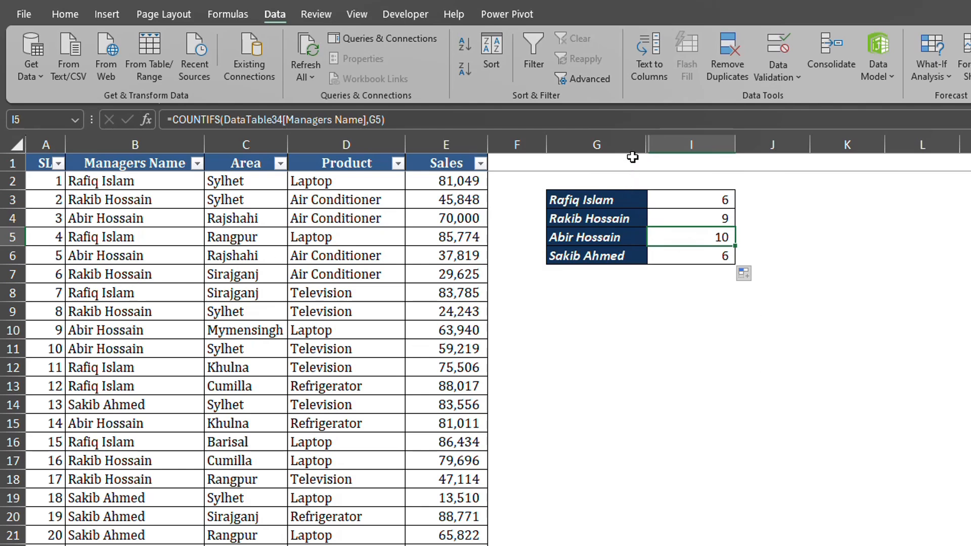
click(146, 183)
click(229, 180)
click(147, 197)
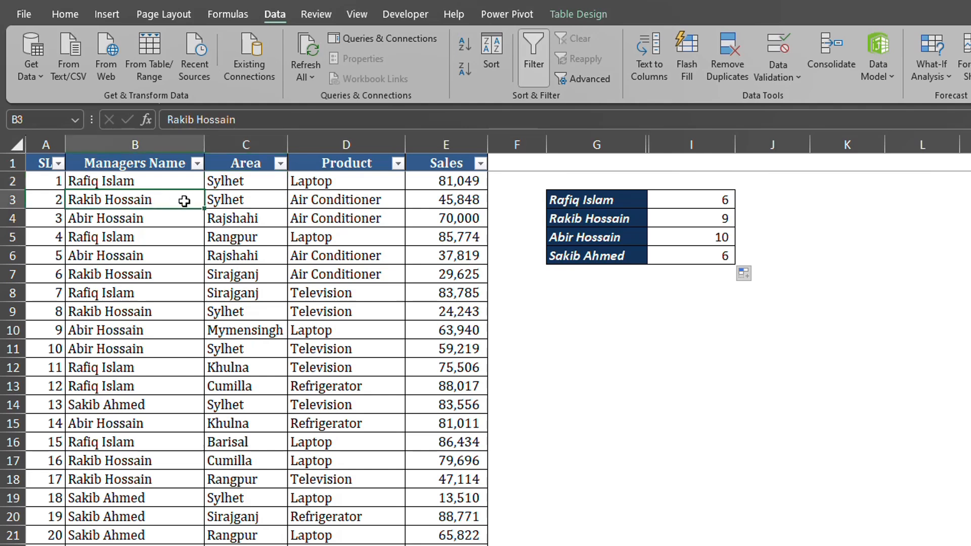
click(229, 203)
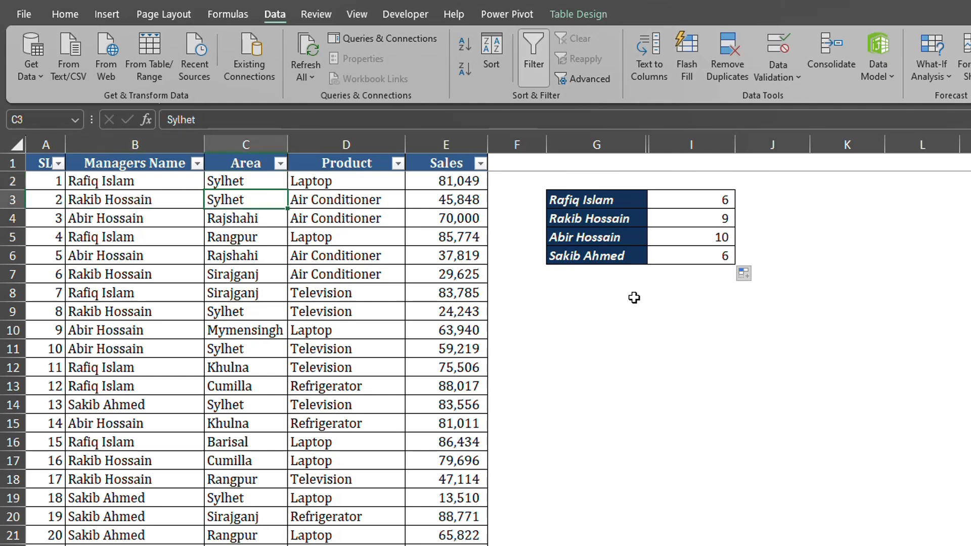
- Unhide column H with the areas and clear the counts in I3:I6
drag(638, 136, 667, 134)
right_click(667, 133)
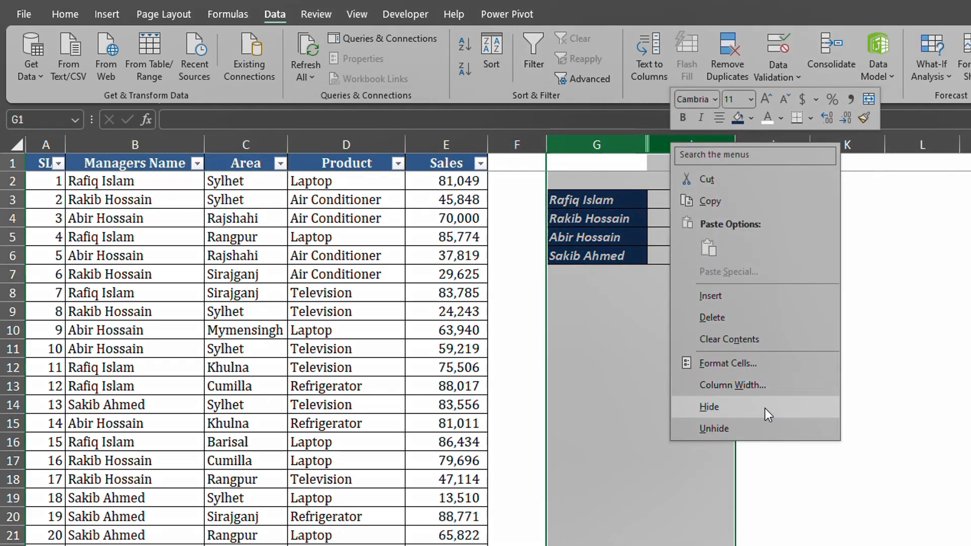
click(764, 427)
click(934, 494)
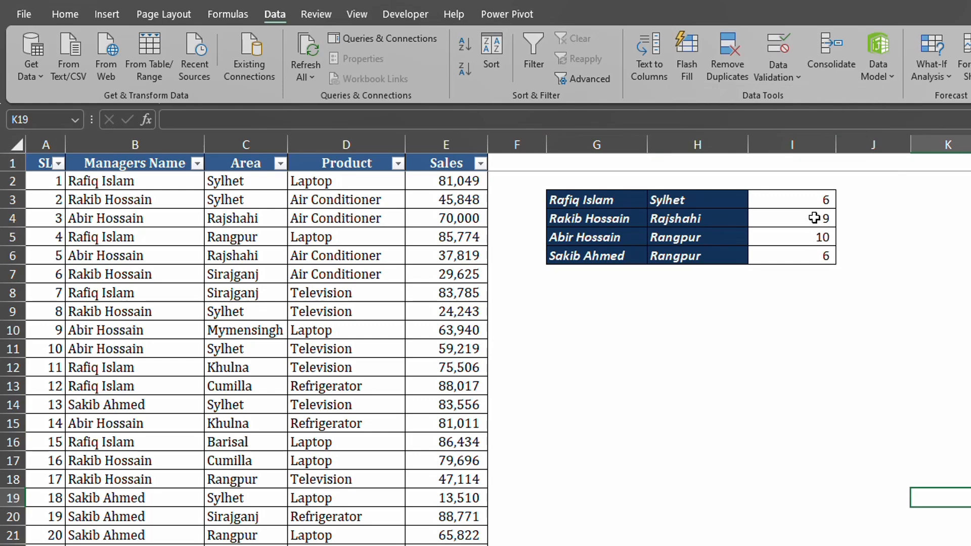
drag(815, 199, 817, 258)
key(Delete)
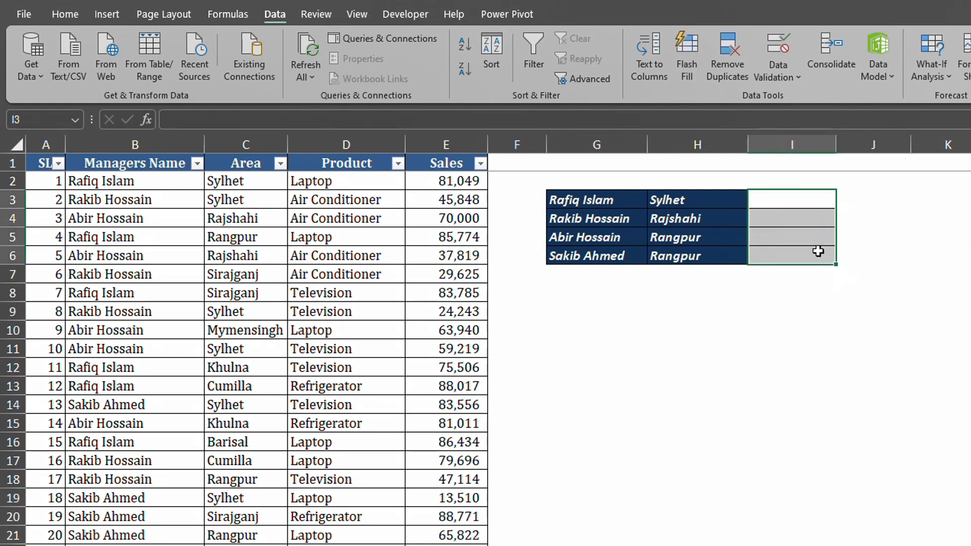
- Count the first manager's records in the matching area in I3 with =COUNTIFS(DataTable34[Managers Name],G3,DataTable34[Area],H3)
click(815, 197)
text(=)
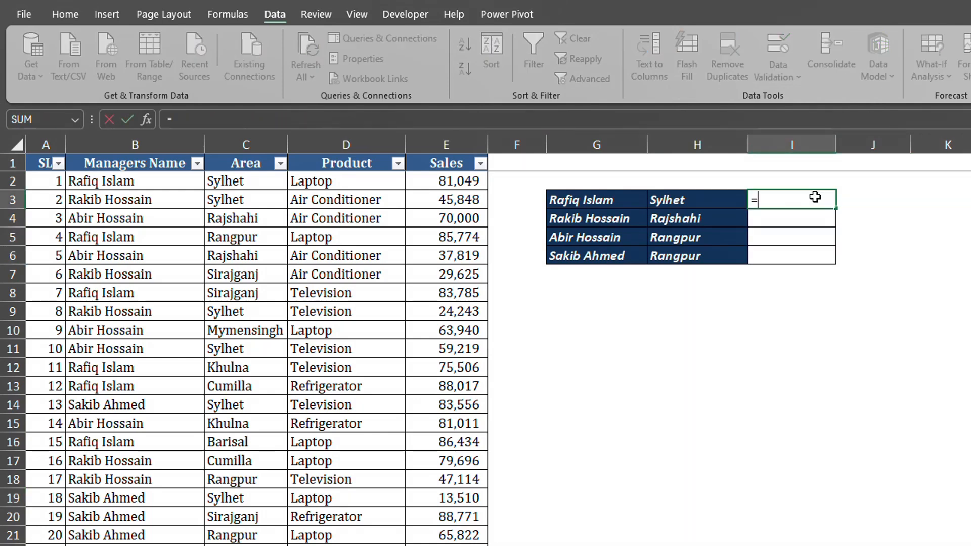
text(COUNTIFS()
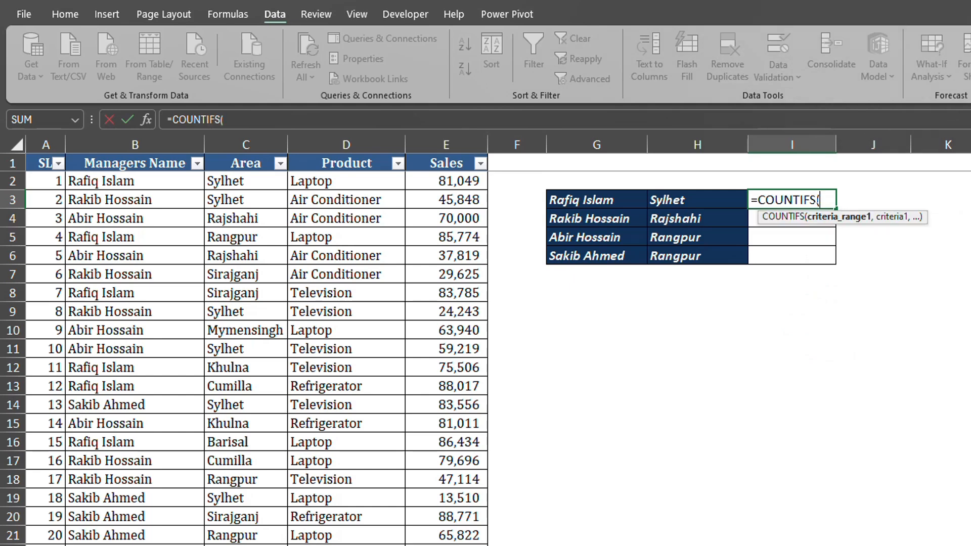
click(103, 157)
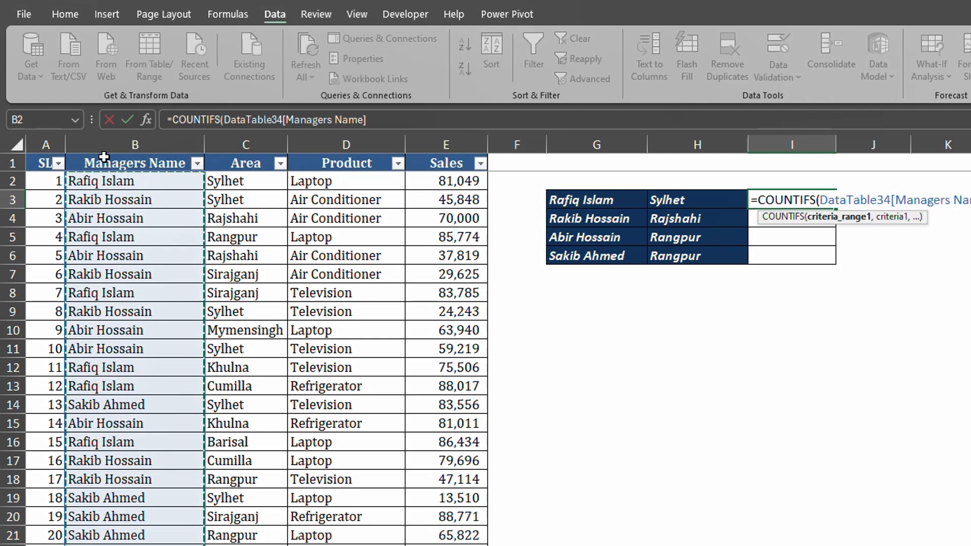
text(,)
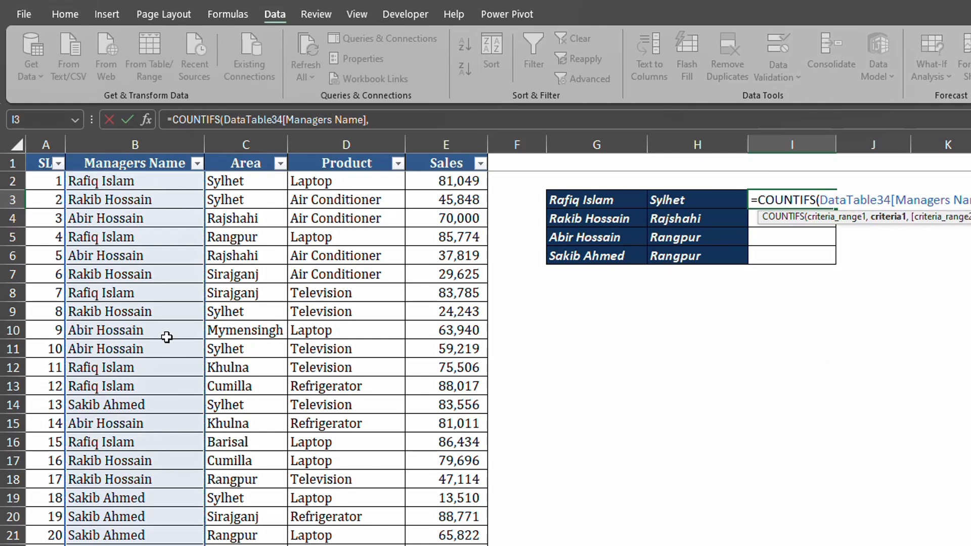
click(587, 201)
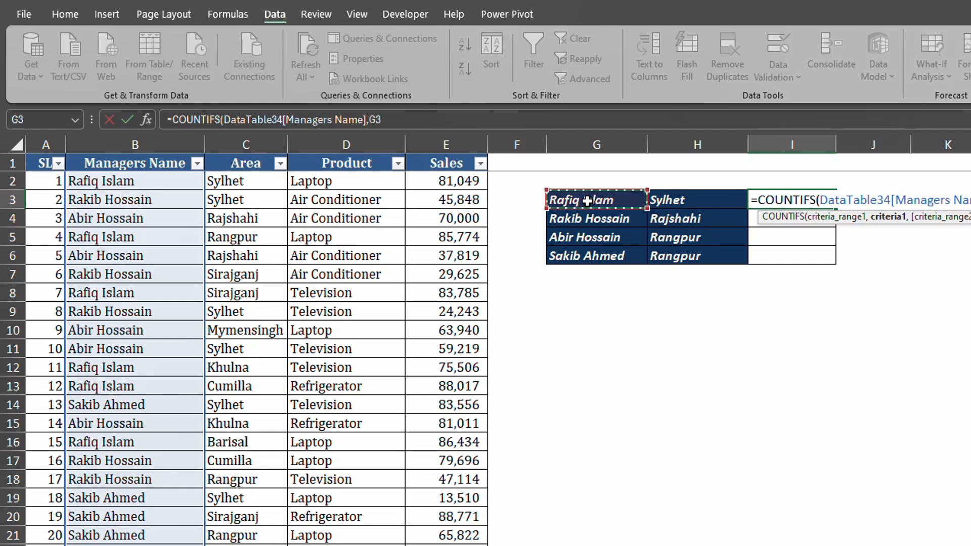
text(,)
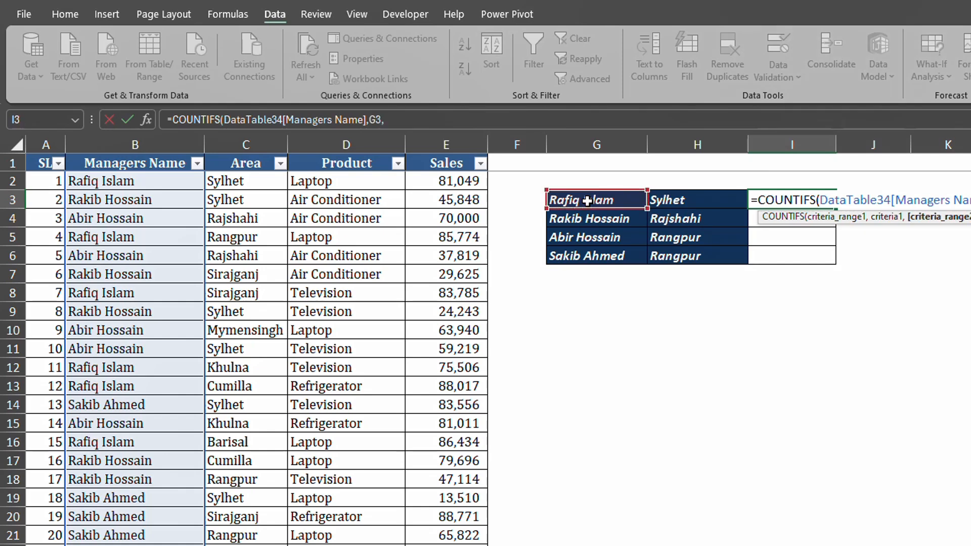
click(252, 151)
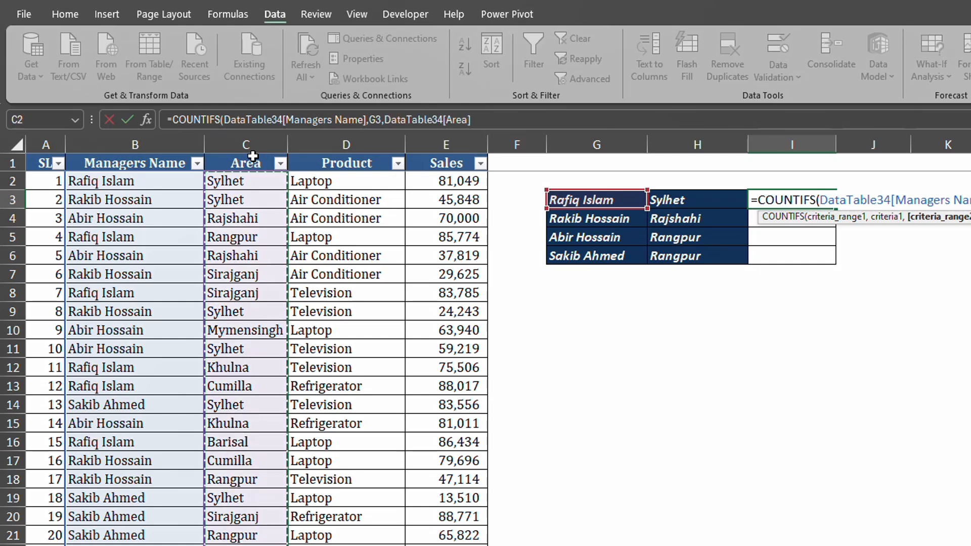
text(,)
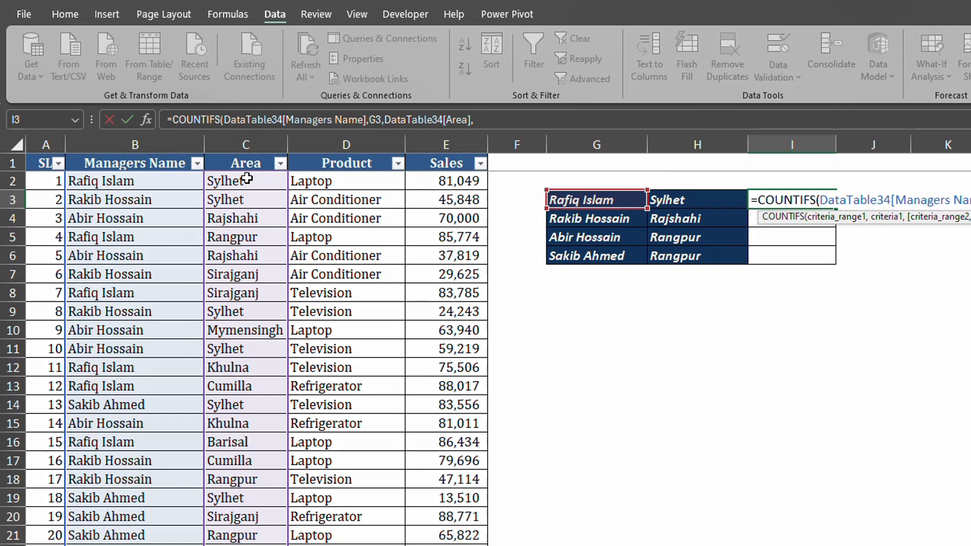
click(675, 200)
key(Return)
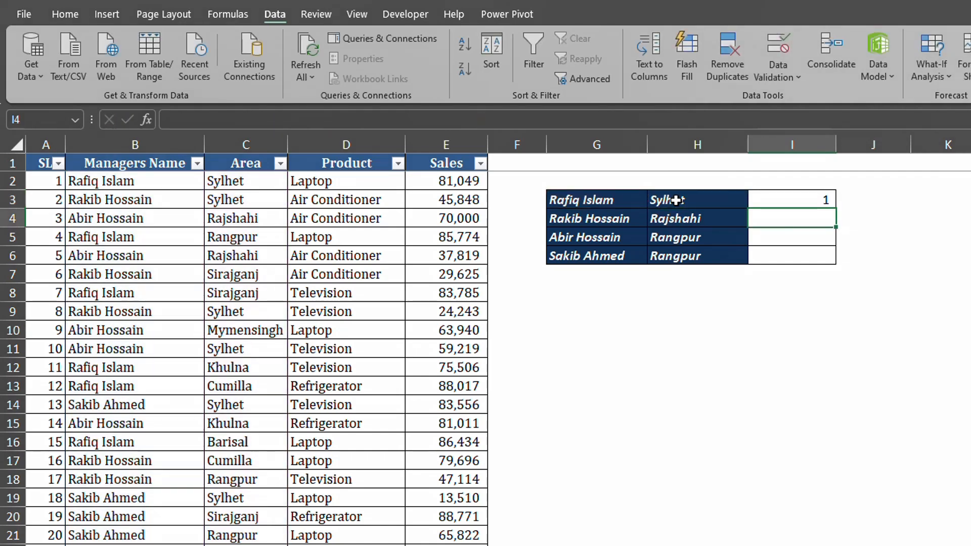
- Fill the manager-and-area COUNTIFS formula from I3 down to I6
click(582, 198)
click(652, 198)
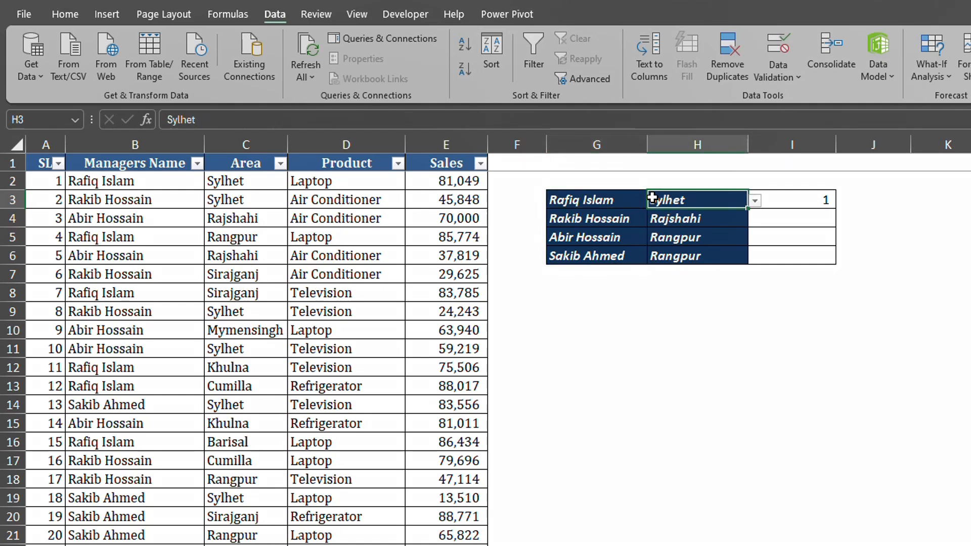
click(824, 201)
drag(836, 209, 835, 262)
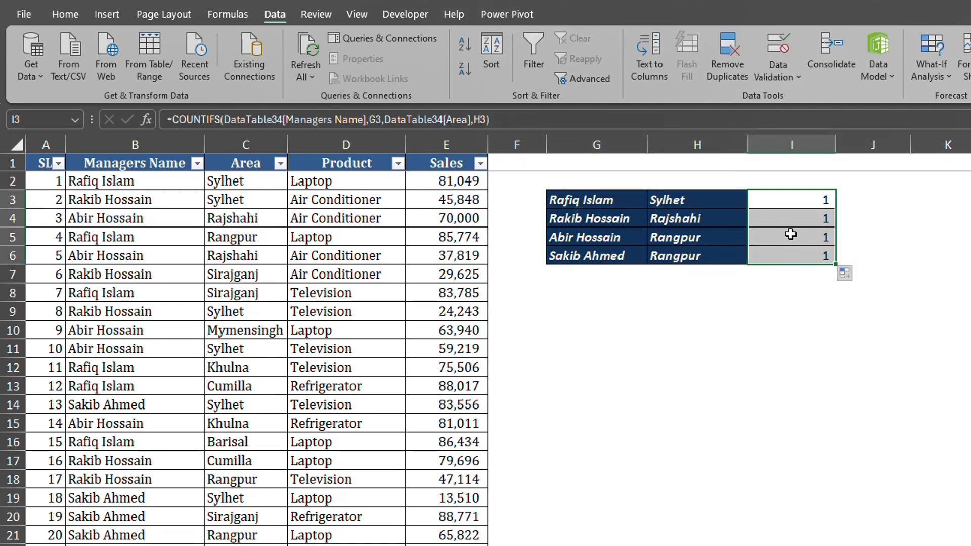
- Change the area of the record with serial number 7 in C8 to Sylhet to test the first COUNTIFS result
click(609, 236)
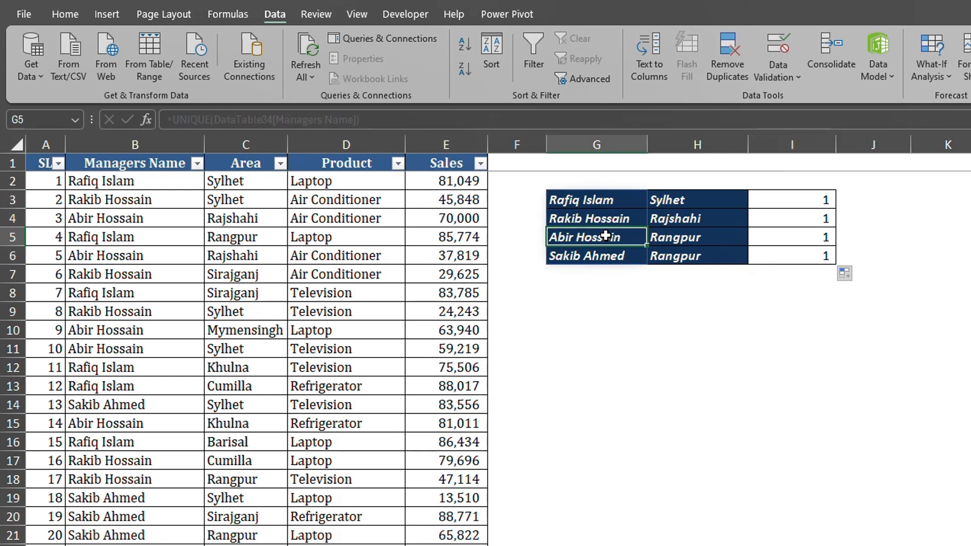
click(664, 234)
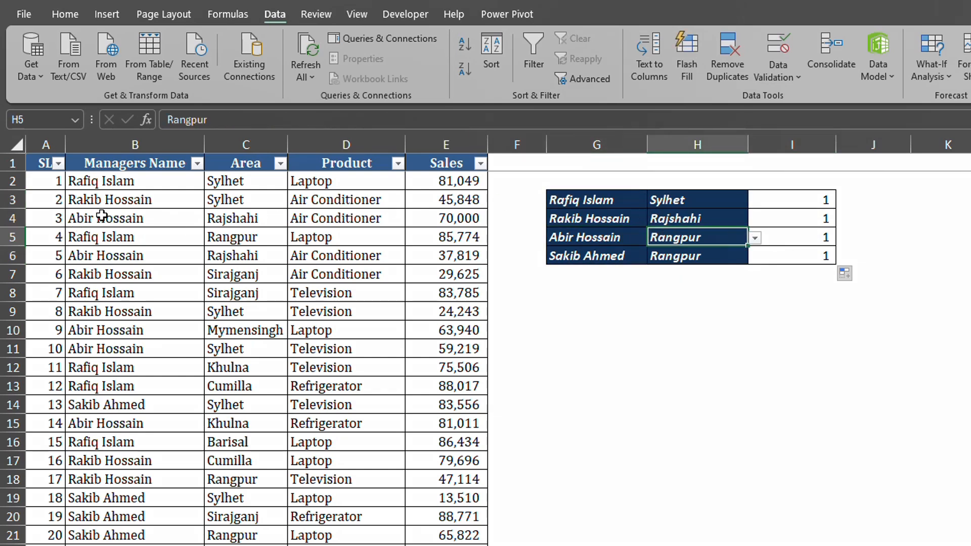
click(256, 293)
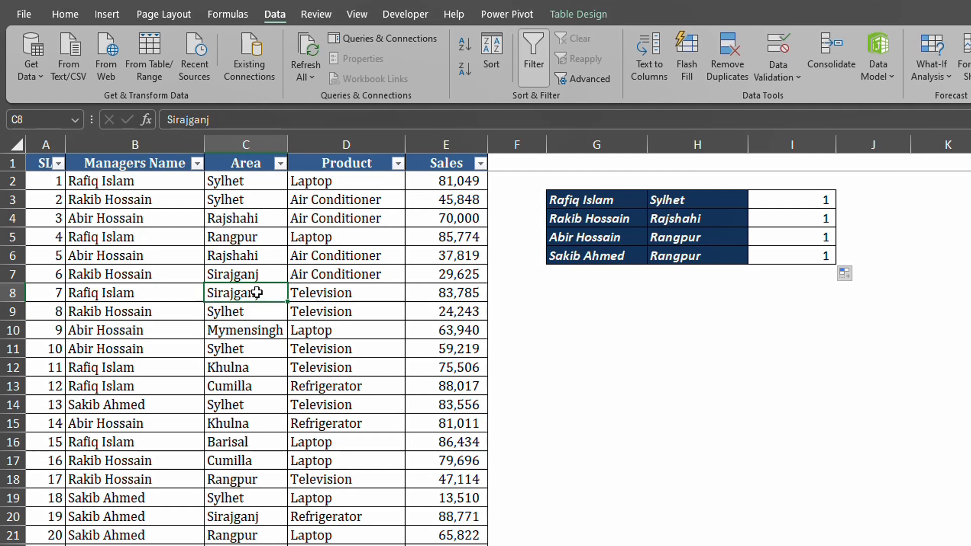
text(Sy)
key(Return)
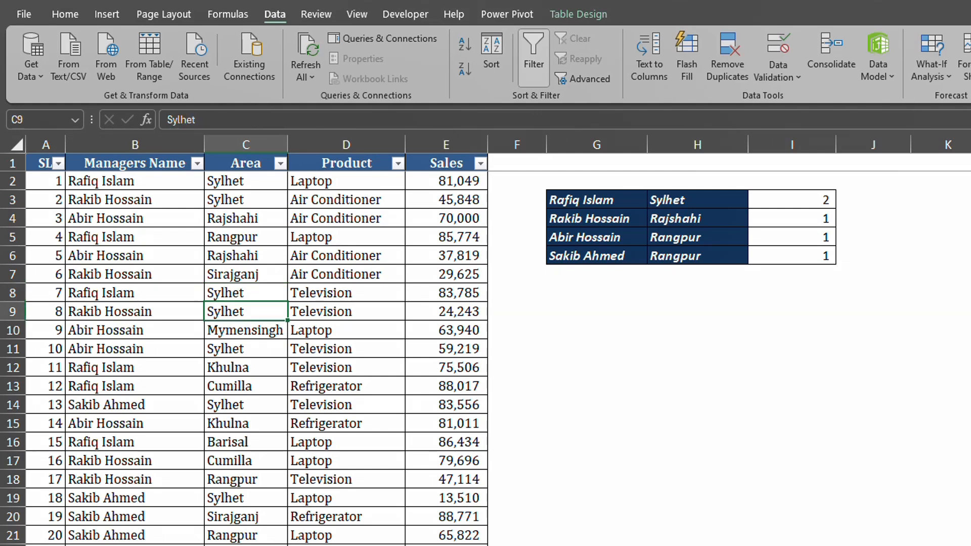
click(786, 195)
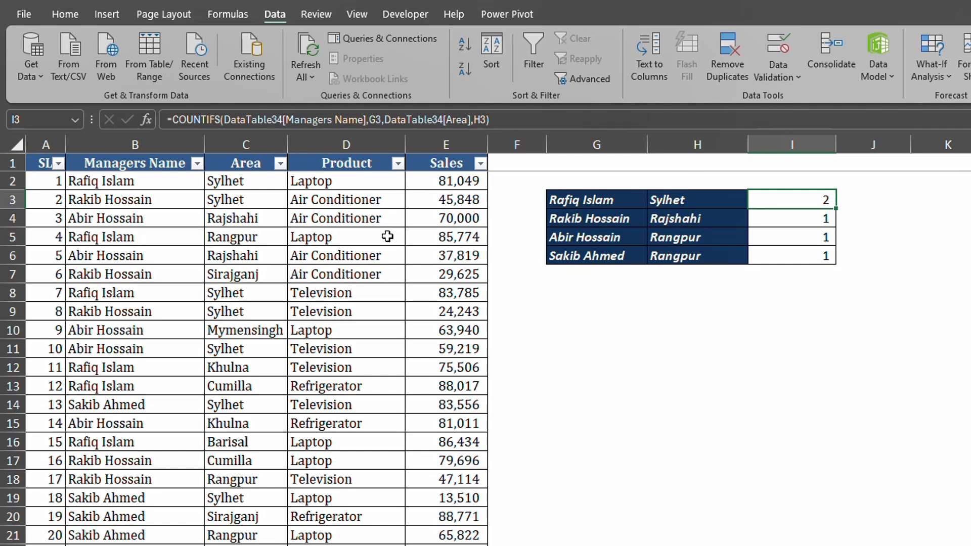
click(134, 200)
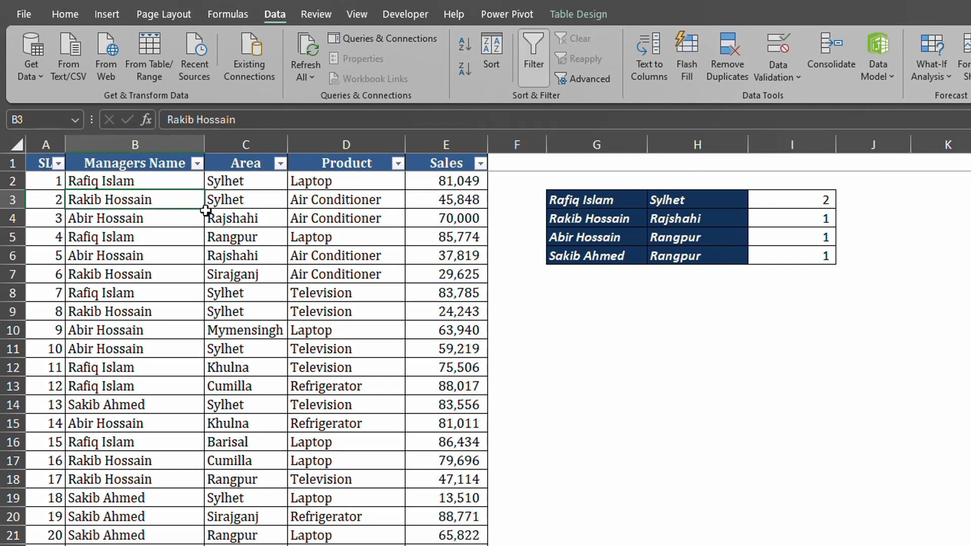
click(240, 195)
click(353, 198)
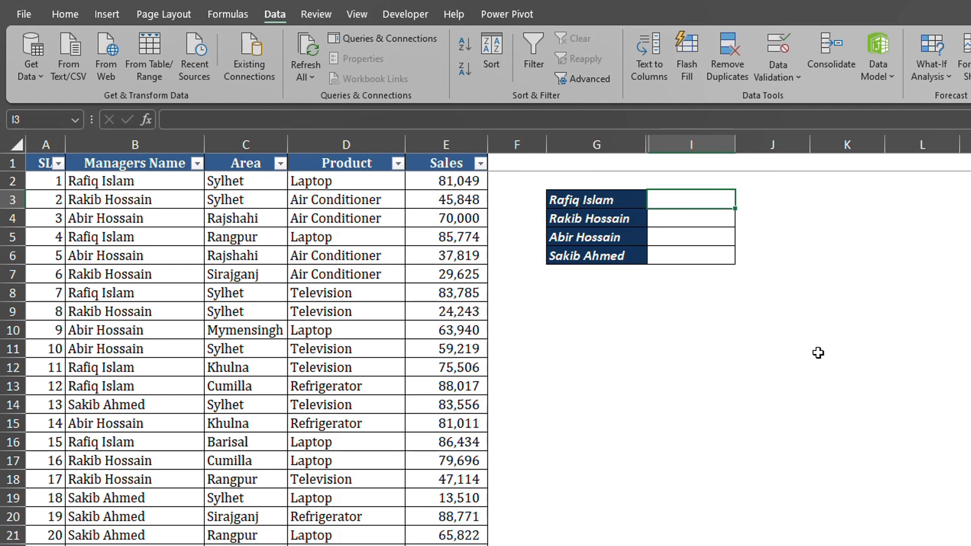
- Find the first manager's highest sale in I3 with =MAXIFS(DataTable34[Sales],DataTable34[Managers Name],G3)
text(=)
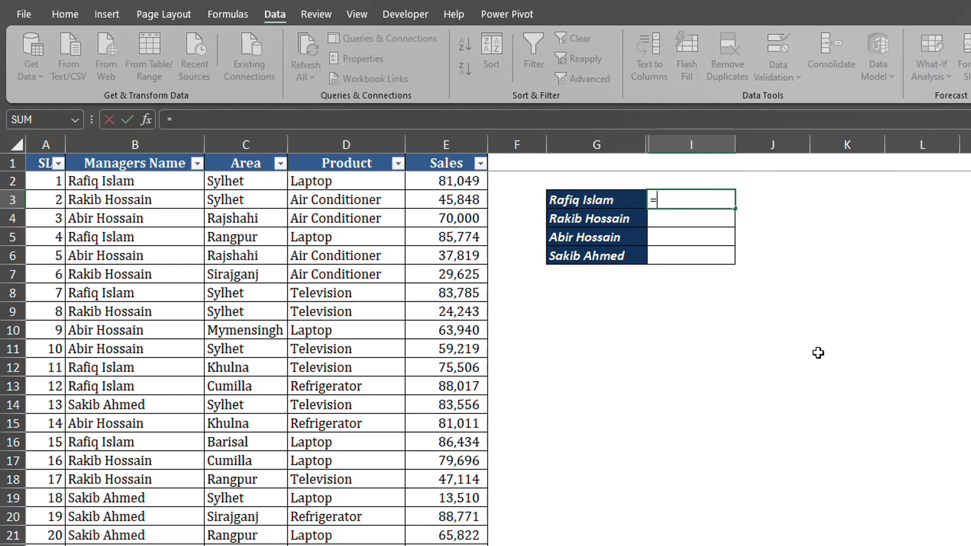
text(MAX)
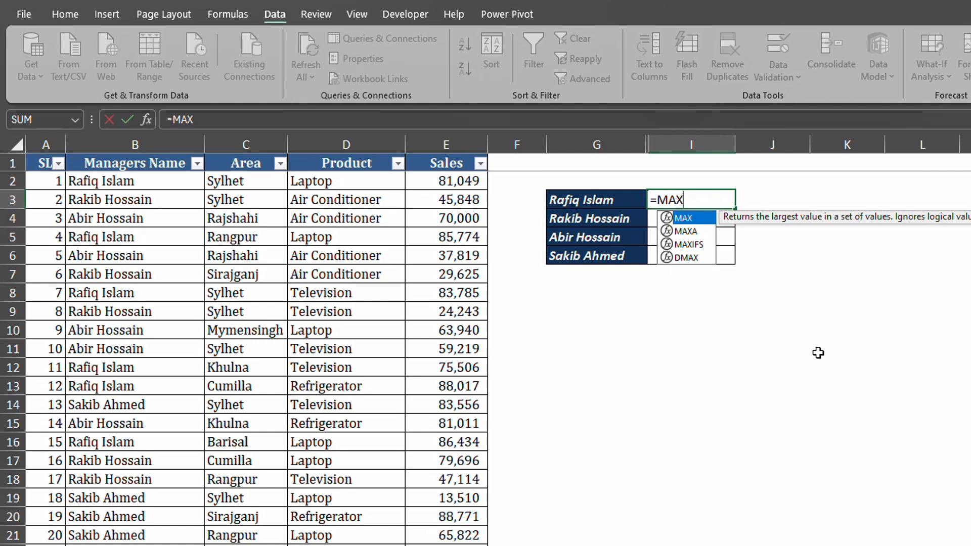
key(Down)
key(Down)
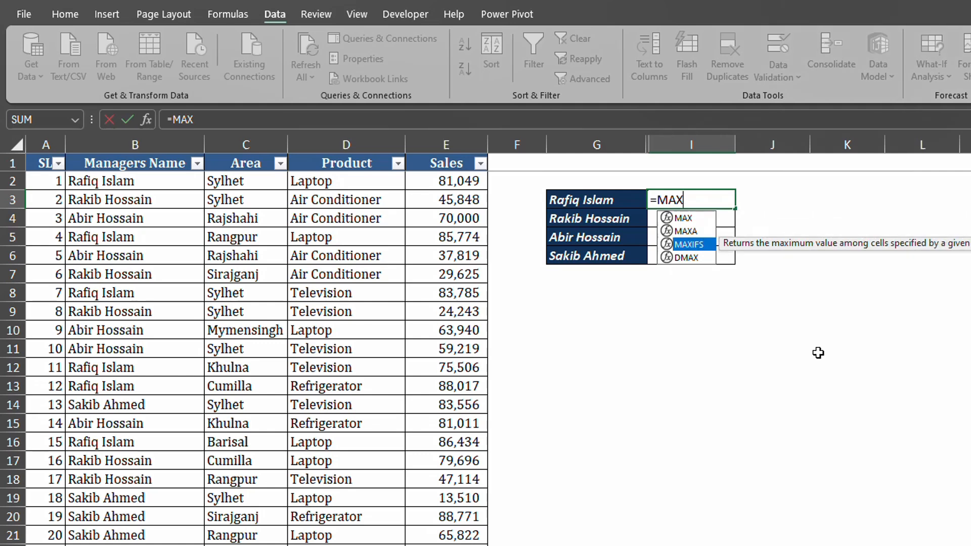
key(Tab)
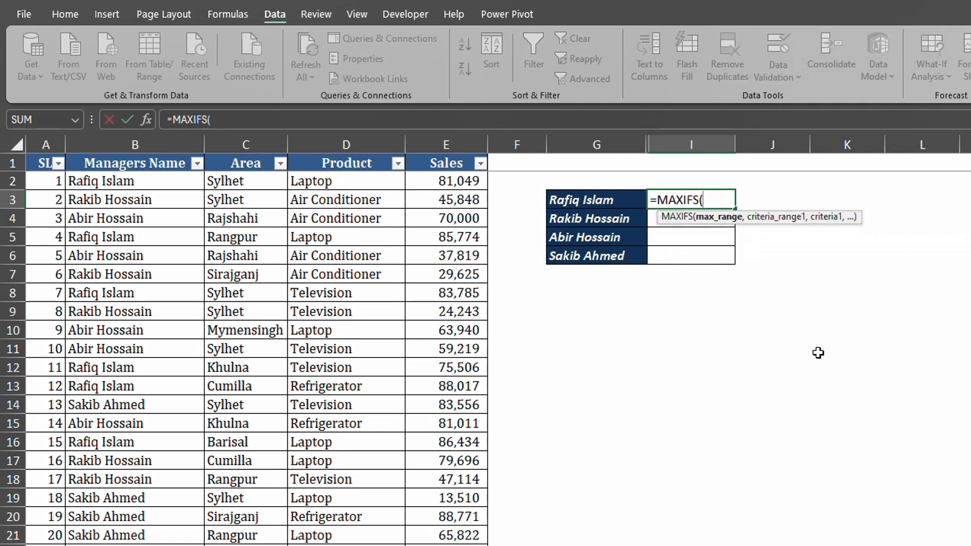
click(448, 149)
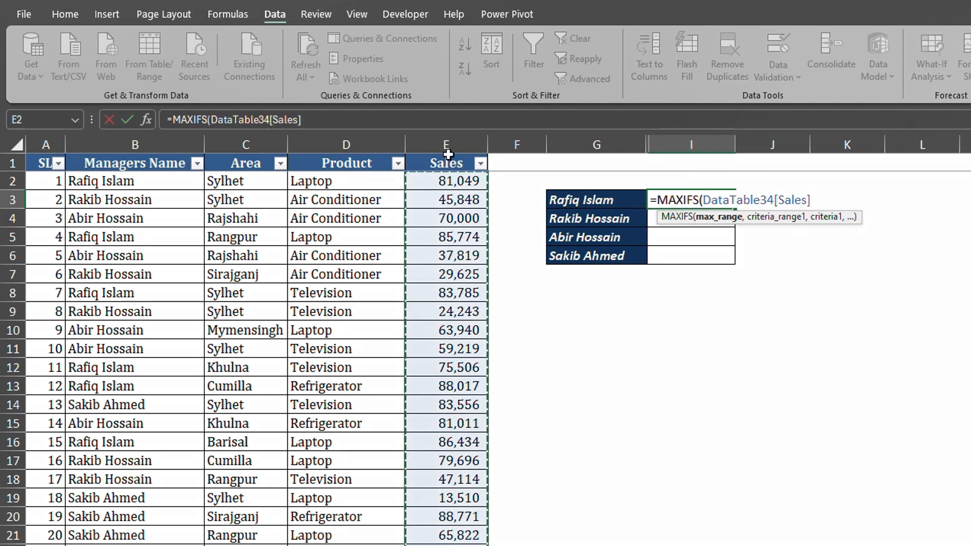
text(,)
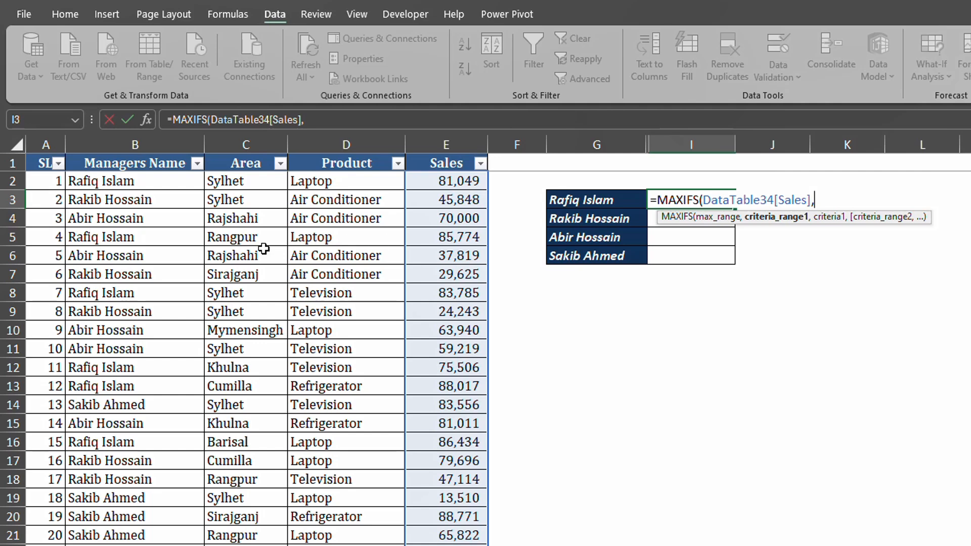
click(134, 158)
text(,)
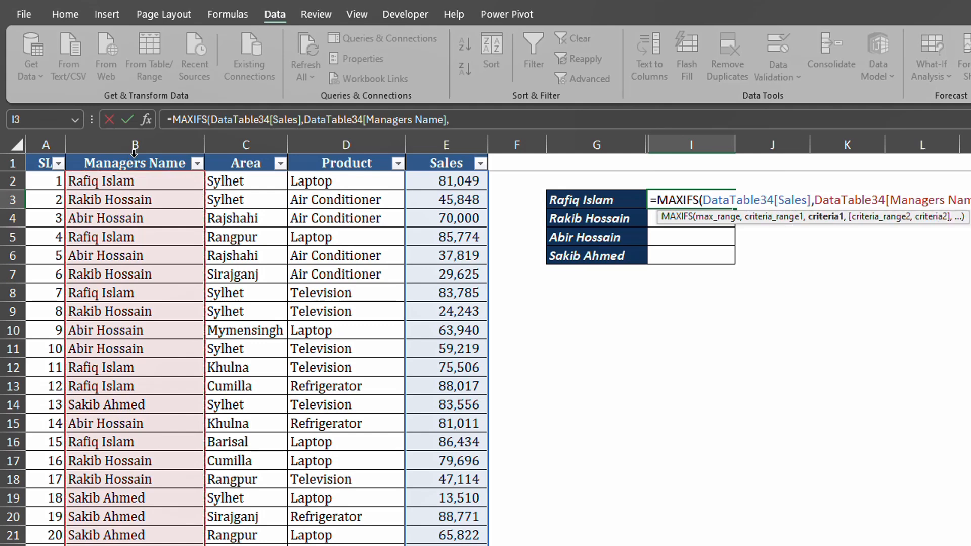
click(566, 201)
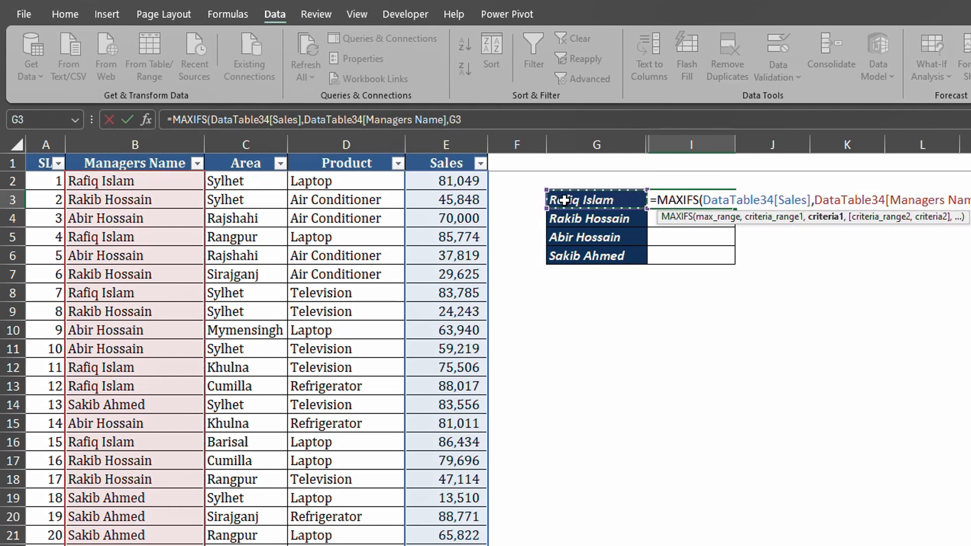
key(Return)
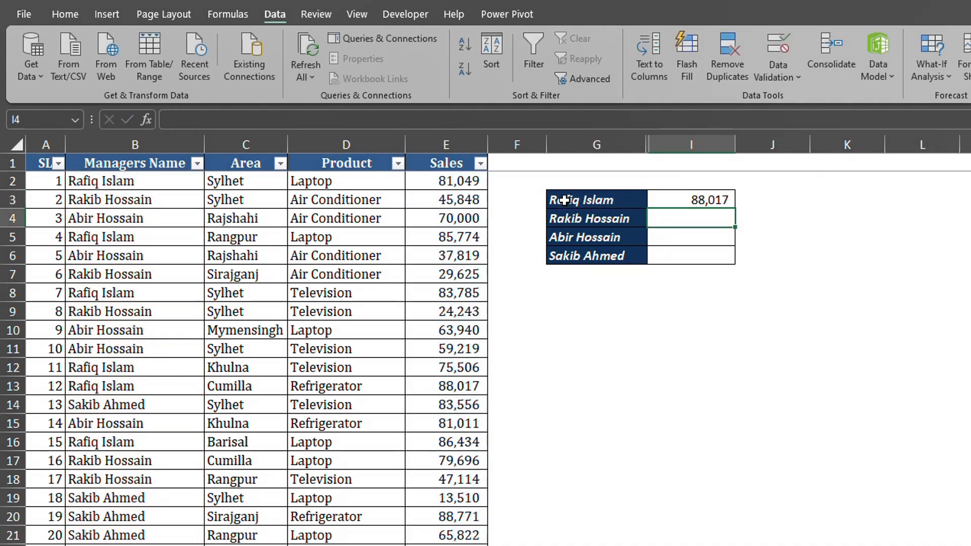
- Fill the MAXIFS formula from I3 down to I6 and check the managers' maximum sales
click(717, 199)
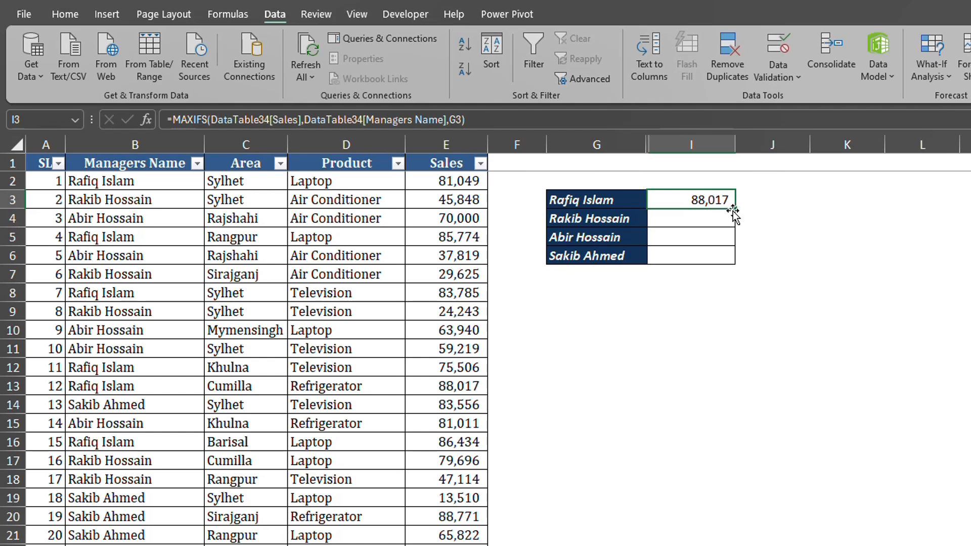
drag(734, 210, 733, 262)
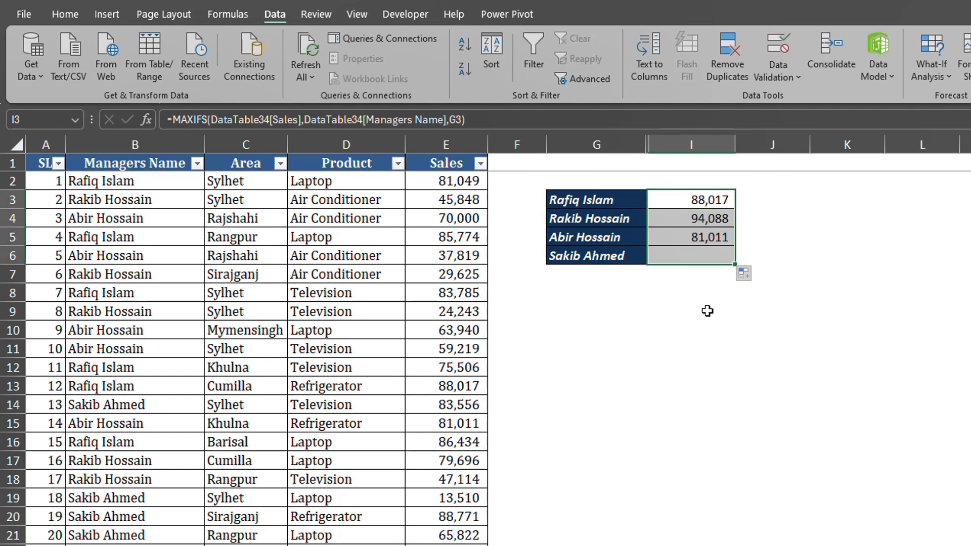
click(714, 259)
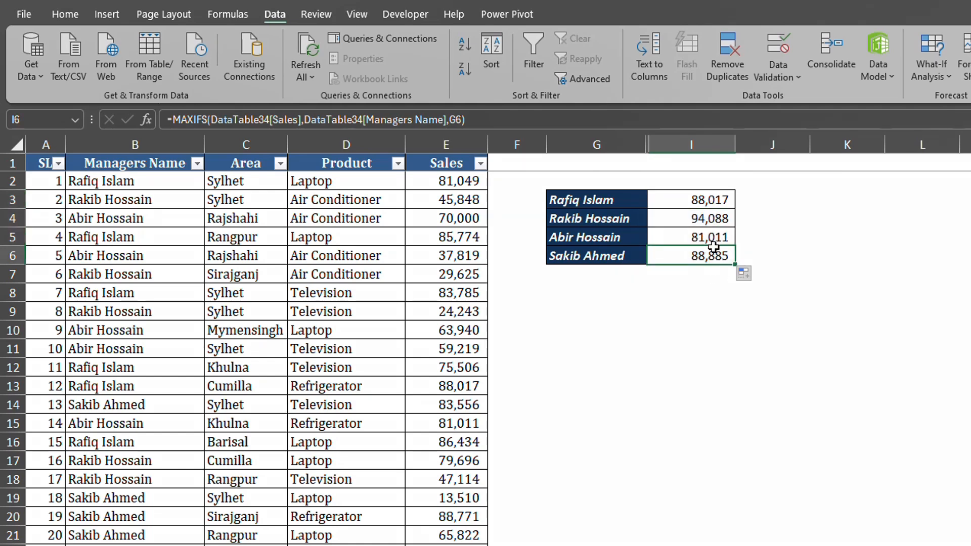
click(715, 219)
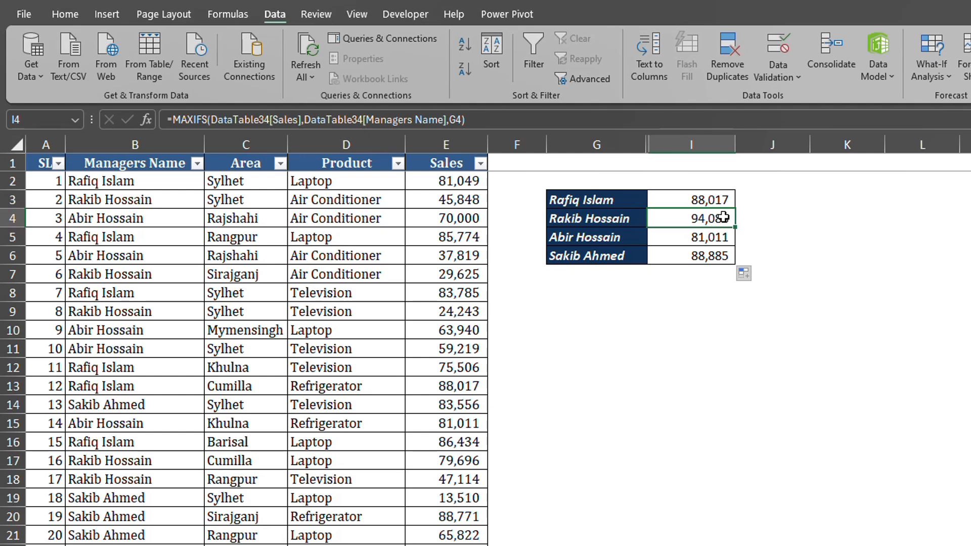
click(629, 236)
click(685, 256)
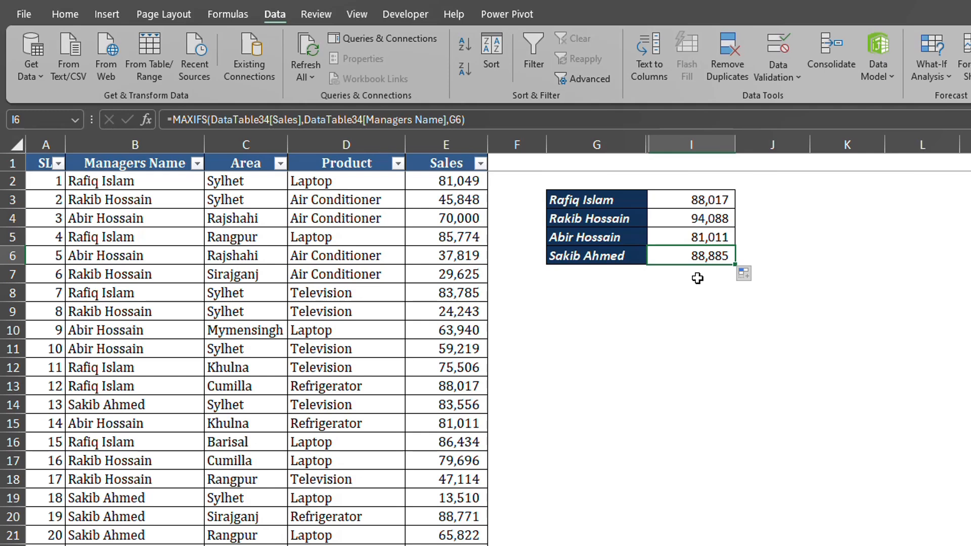
- Clear the filled MAXIFS results from I4 to I6
drag(695, 197, 701, 262)
drag(699, 224, 700, 256)
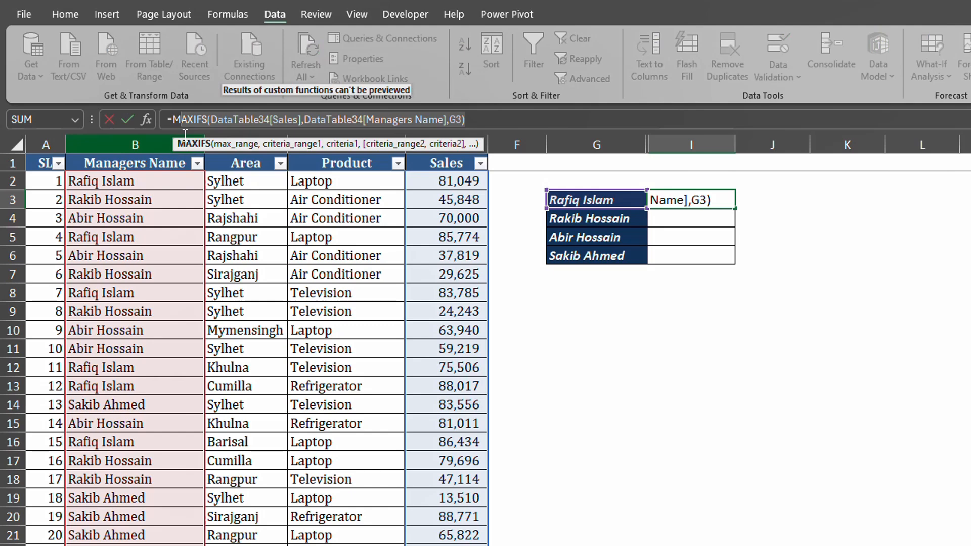
key(Escape)
- Find the first manager's lowest sale in I3 with =MINIFS(DataTable34[Sales],DataTable34[Managers Name],G3)
text(=MIN)
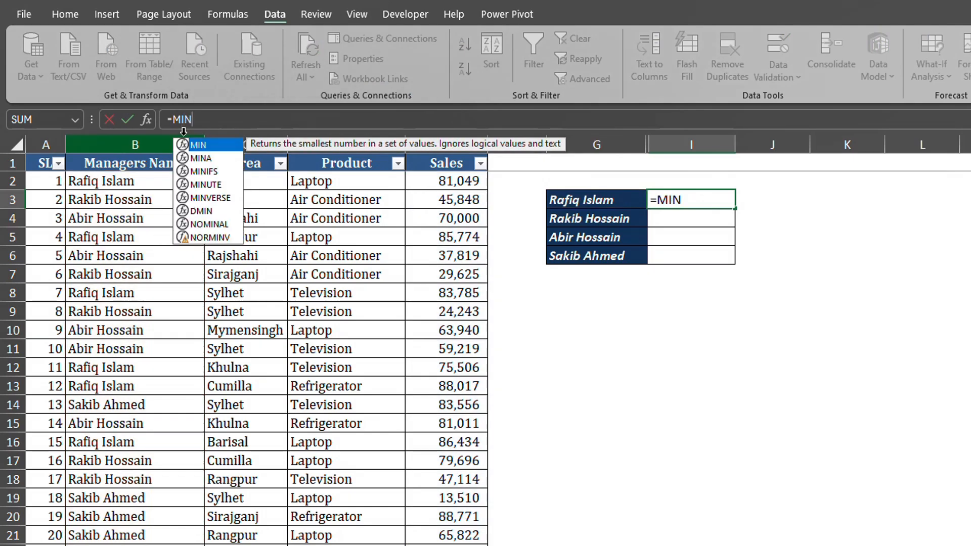
double_click(202, 170)
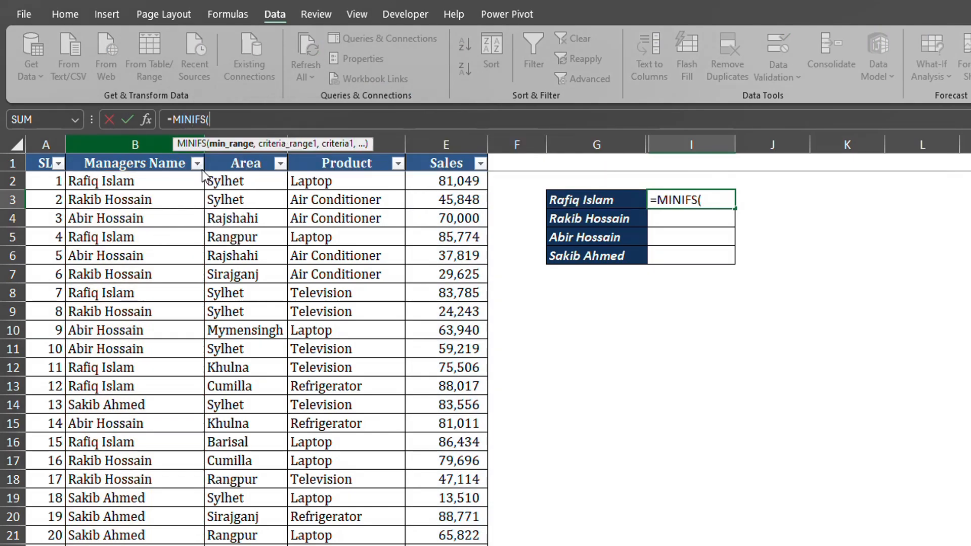
click(424, 152)
text(,)
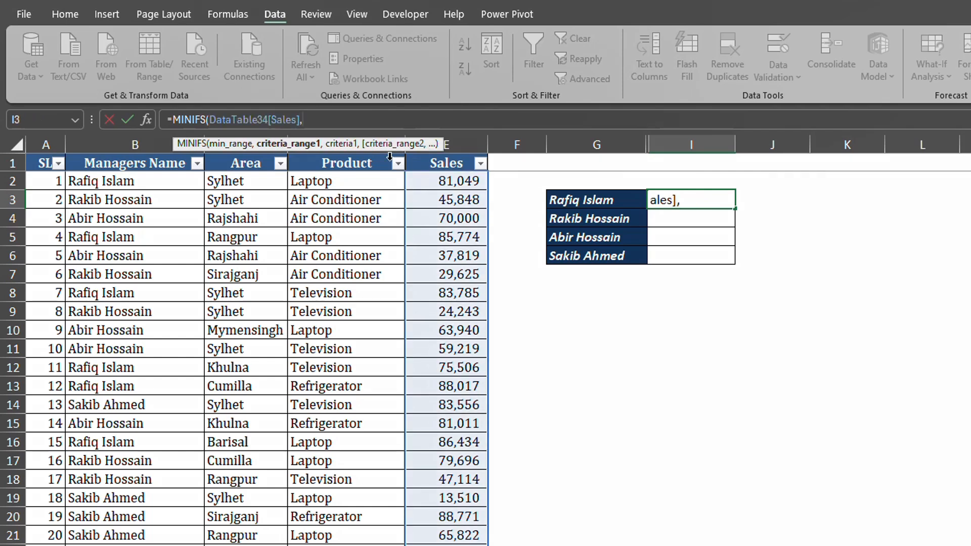
click(129, 159)
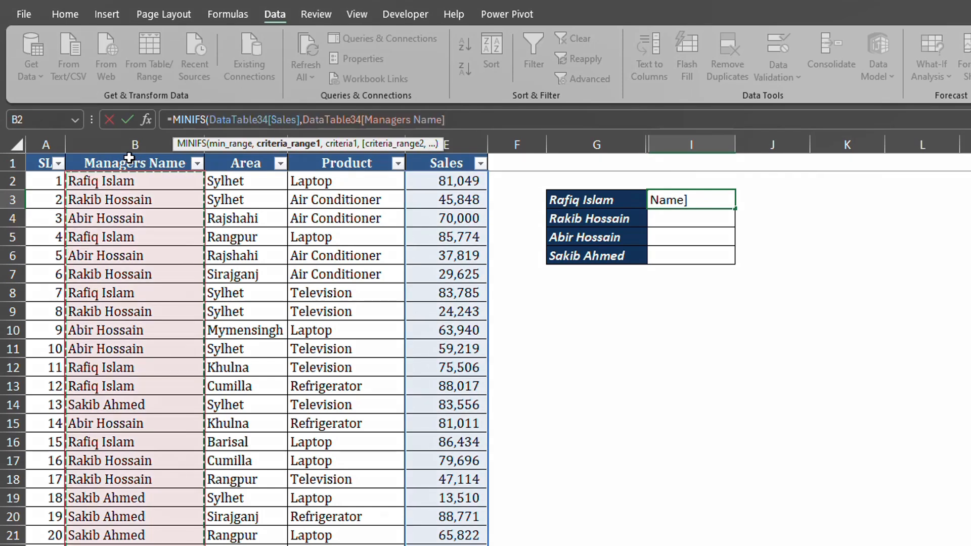
text(,)
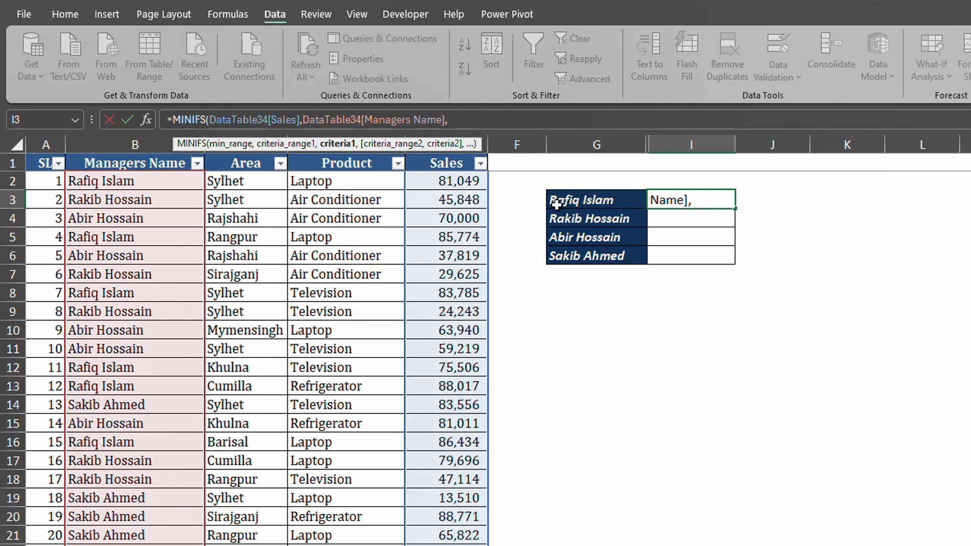
click(581, 199)
key(Return)
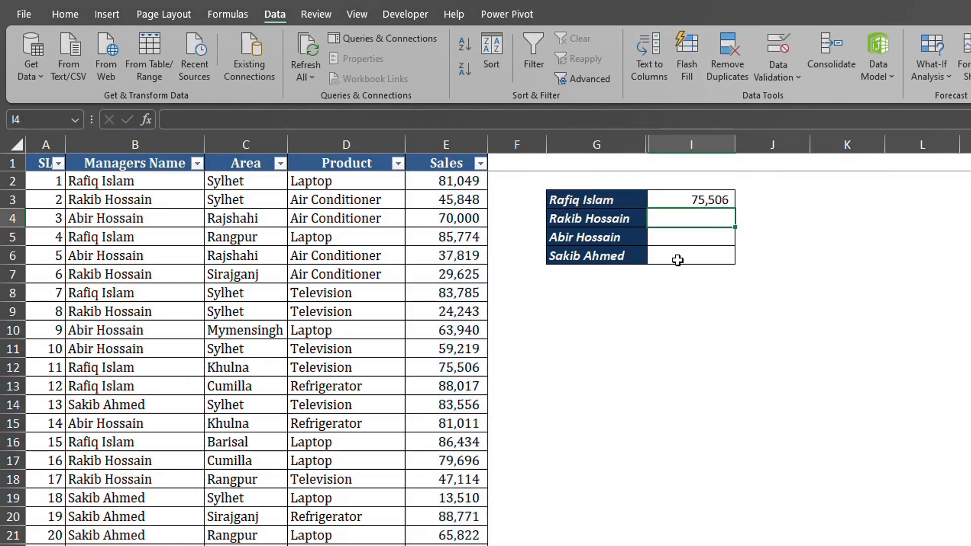
- Fill the MINIFS formula from I3 down to I6
click(704, 202)
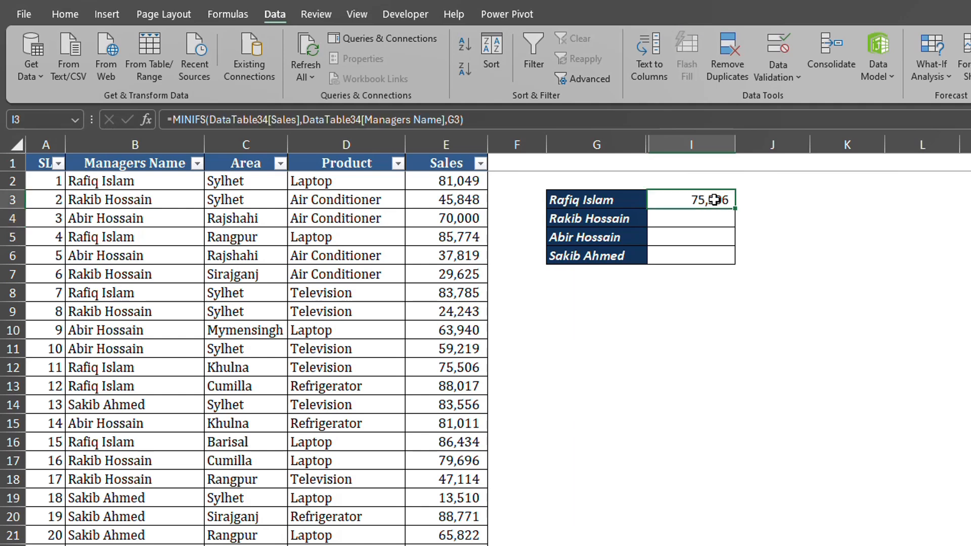
drag(735, 208, 739, 261)
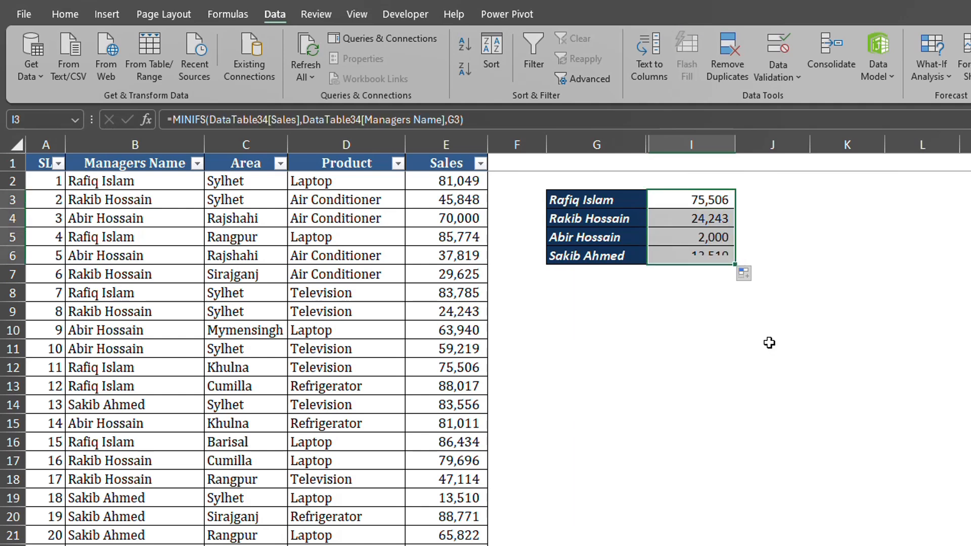
click(672, 348)
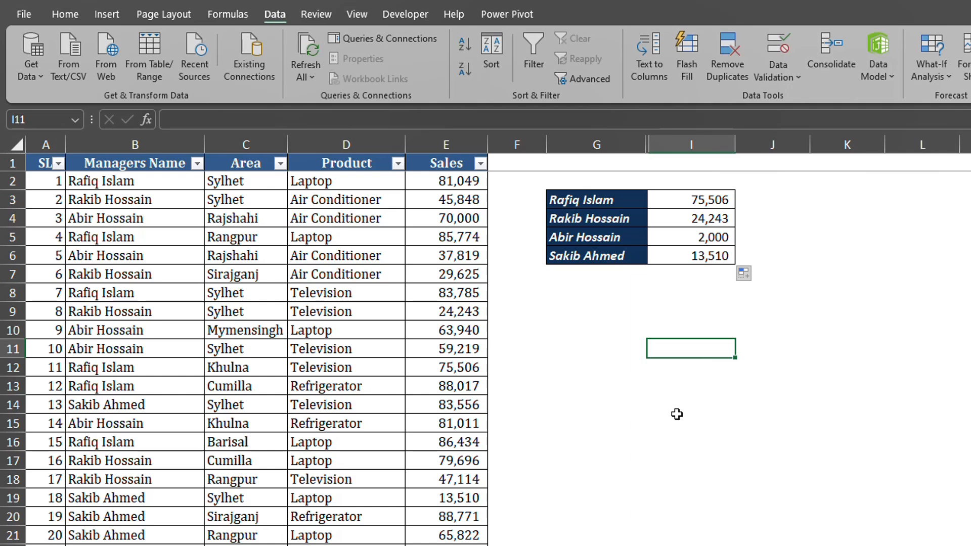
- Clear the filled MINIFS results from I4 to I6 and review the formula in I3
drag(697, 221, 707, 255)
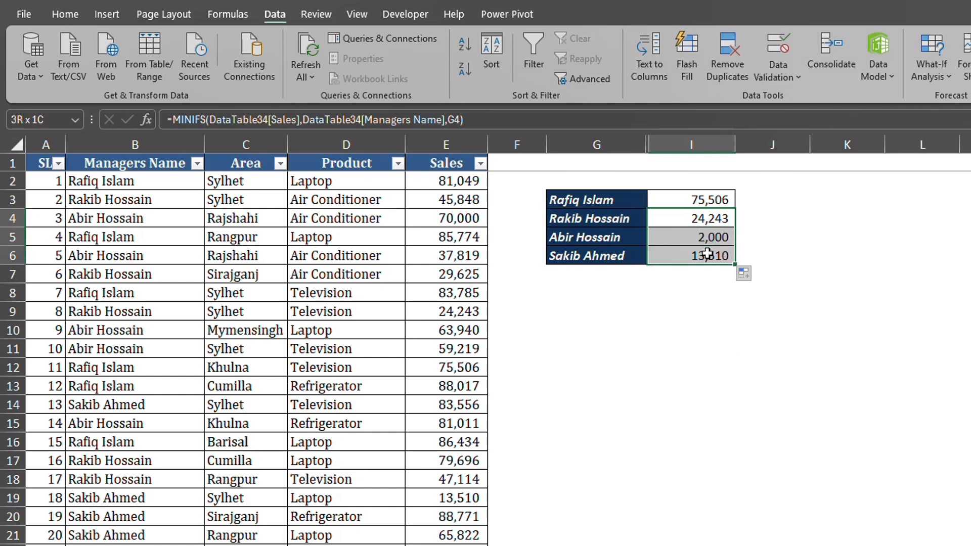
key(Delete)
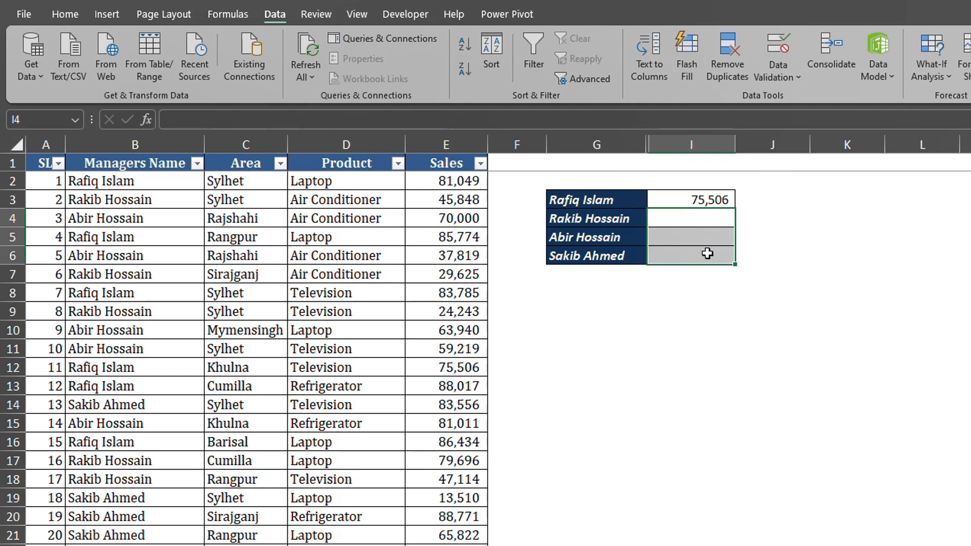
double_click(706, 200)
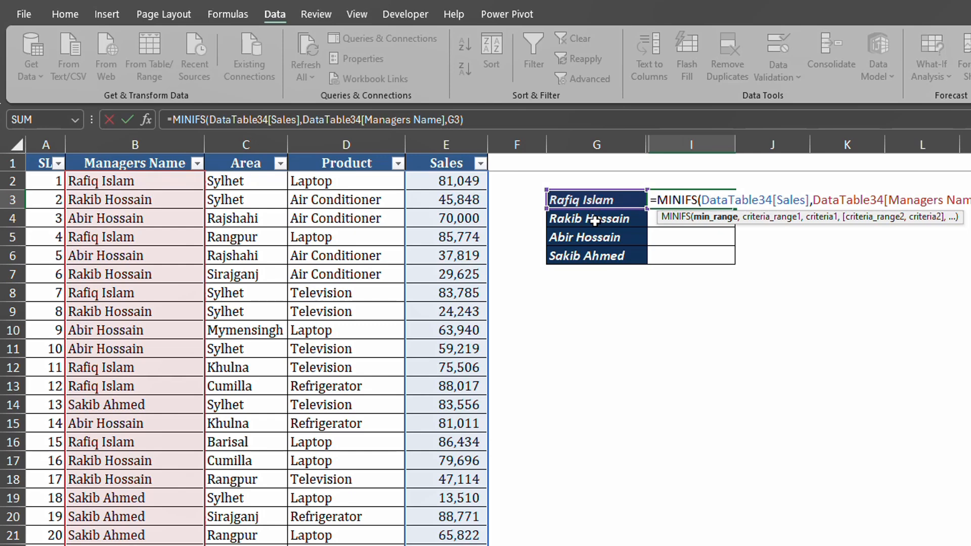
key(Escape)
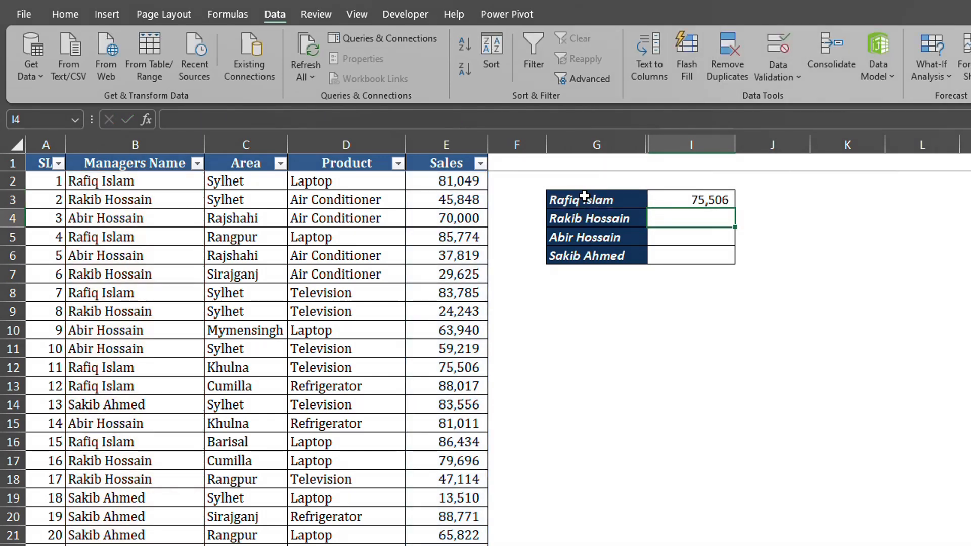
- Examine the UNIQUE formula in G3 and the manager names it spills through G6
click(578, 203)
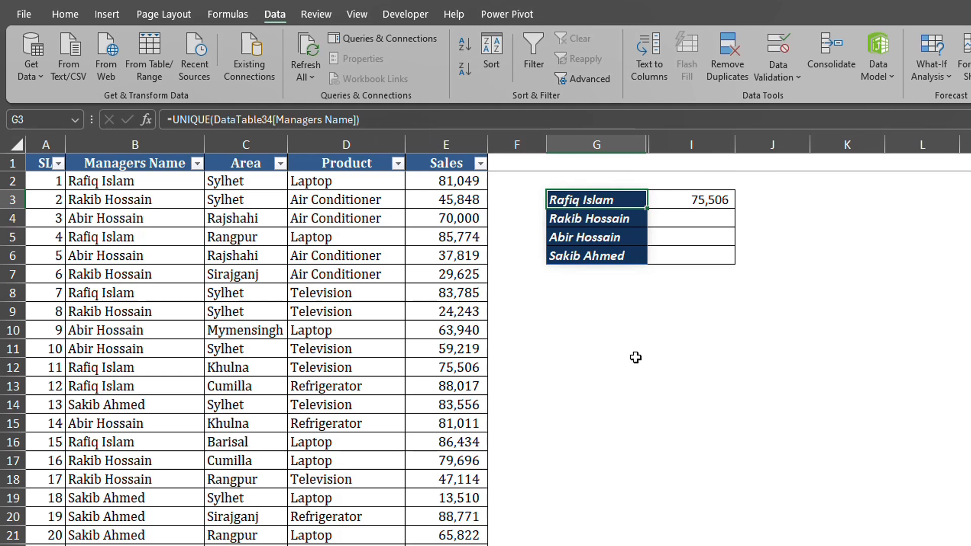
key(Down)
key(Down)
key(Down)
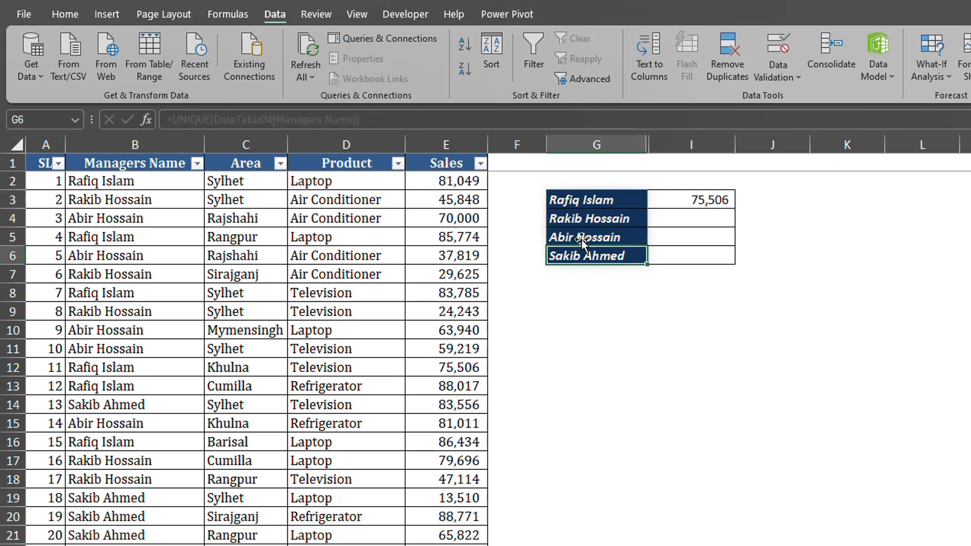
drag(586, 221, 591, 252)
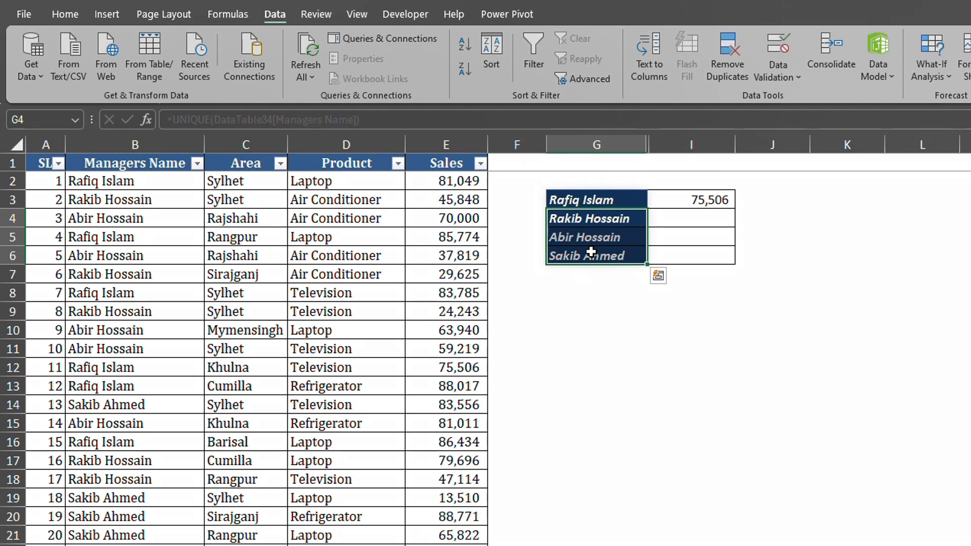
click(612, 199)
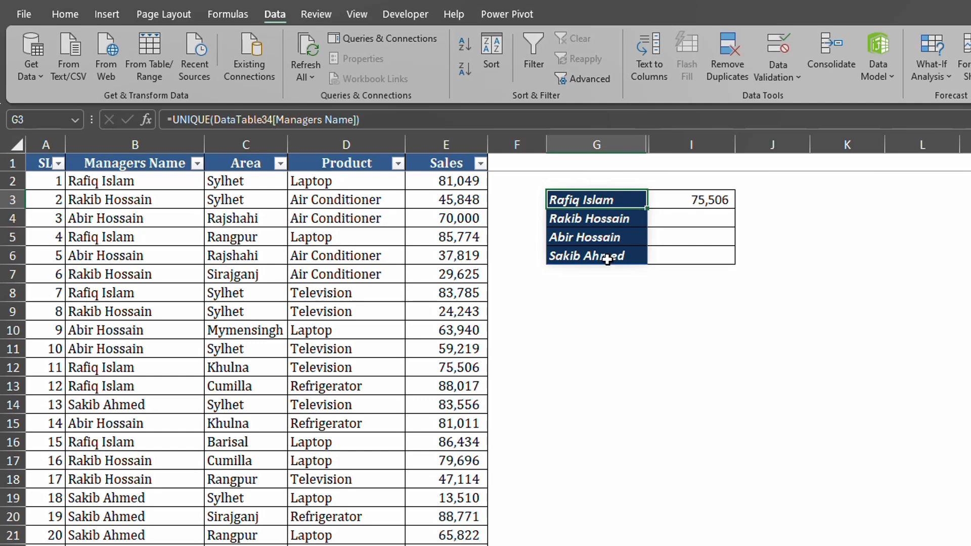
- Demonstrate a spilled range by entering =D10:E12 in G9
click(594, 312)
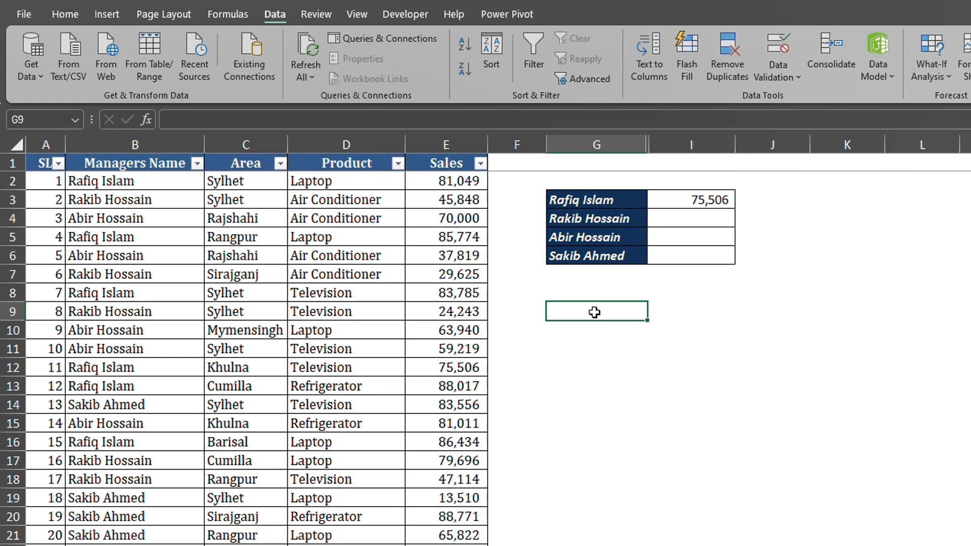
text(=)
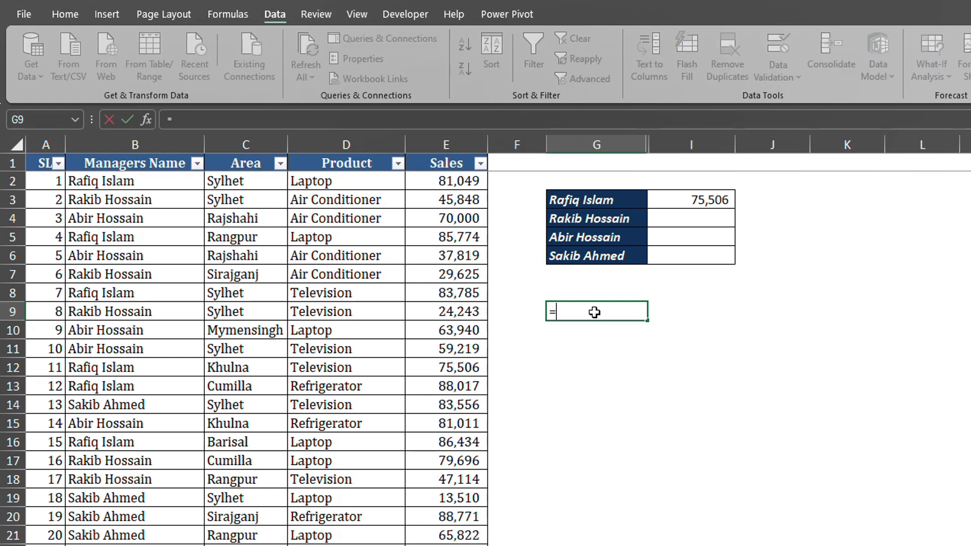
drag(357, 328, 466, 365)
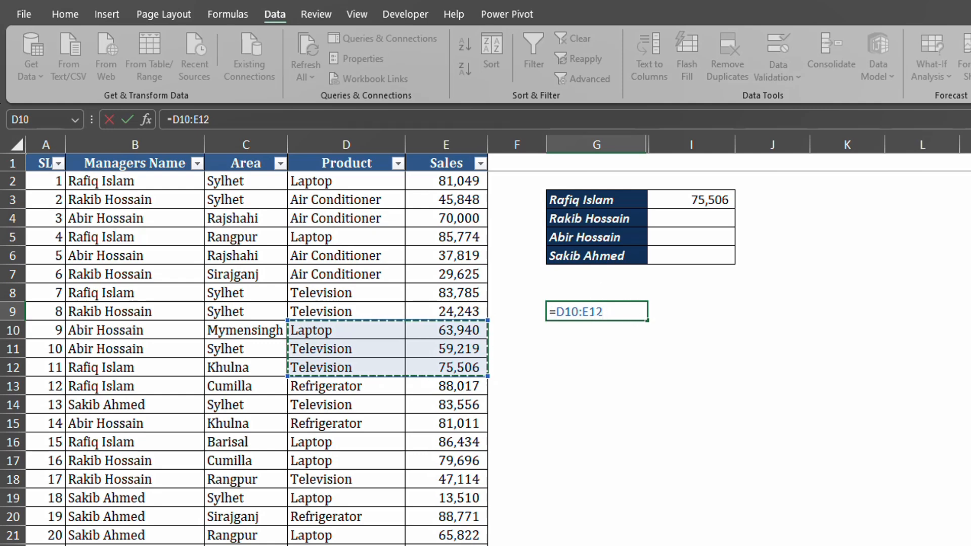
key(Return)
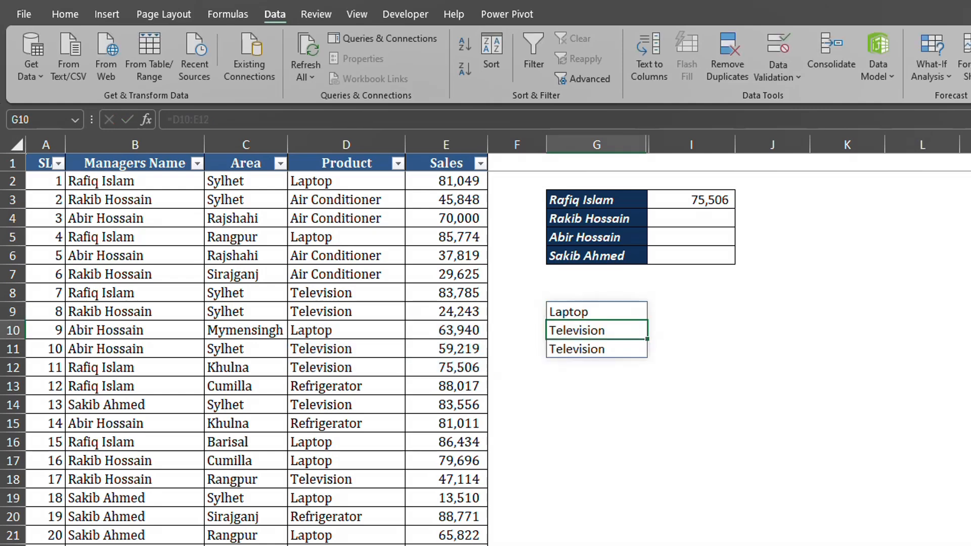
- Extend the range reference in G9 to =C10:E12, and delete the test formula
click(589, 310)
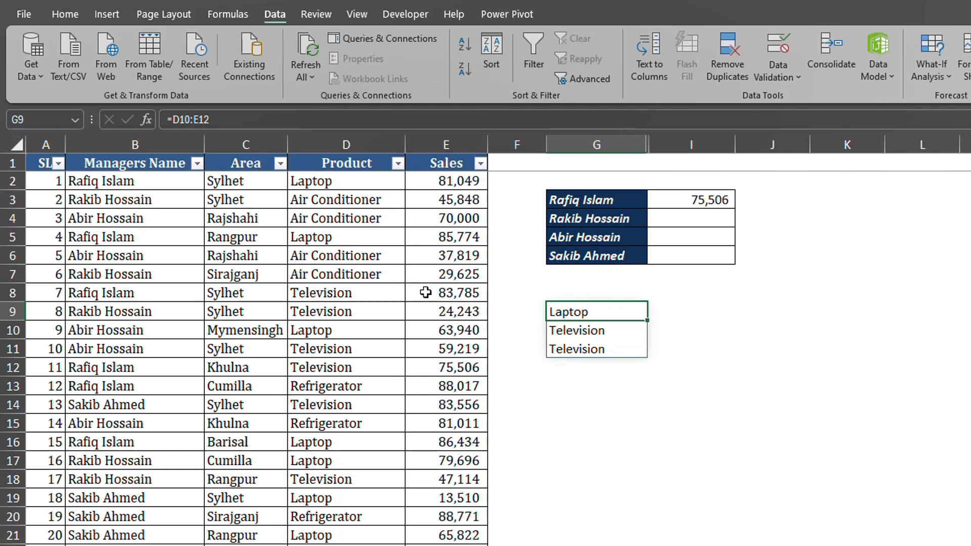
double_click(599, 313)
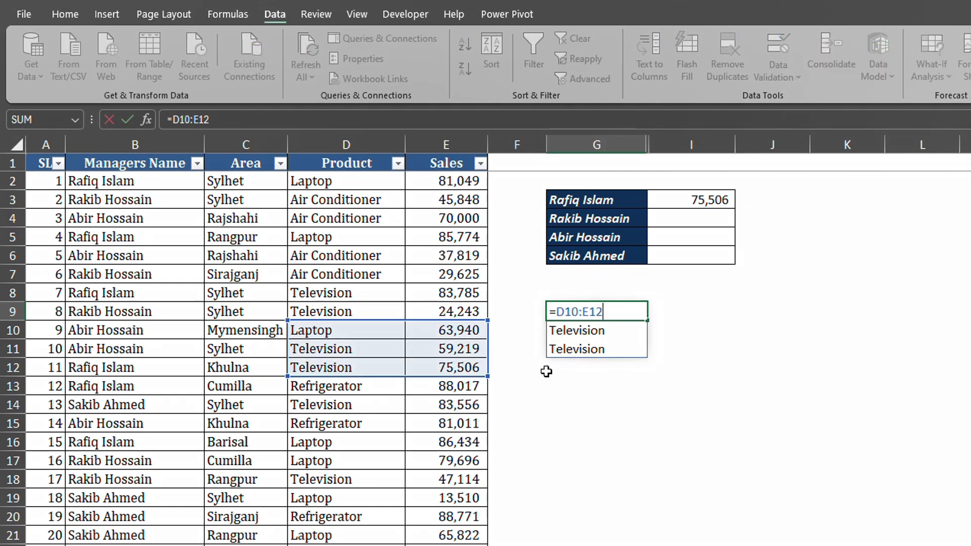
drag(287, 376, 236, 380)
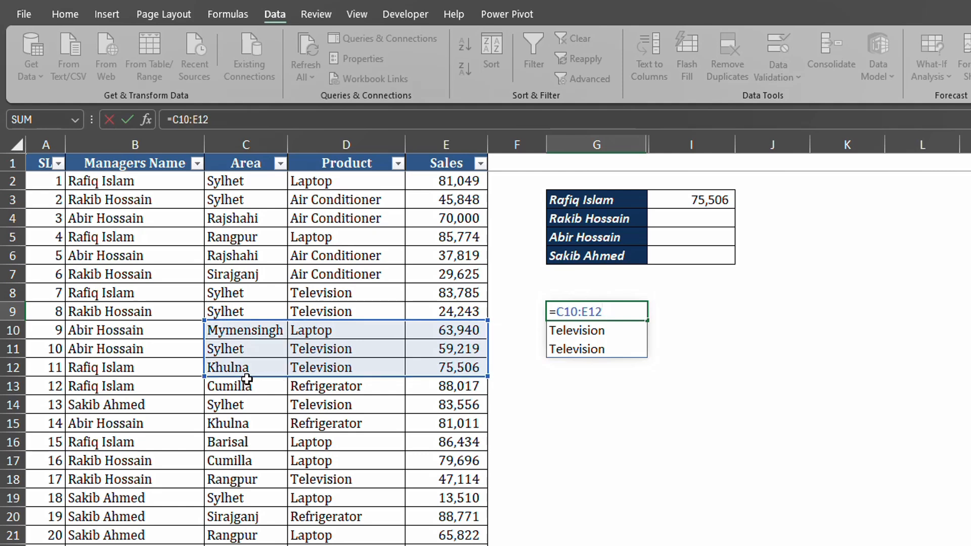
key(Return)
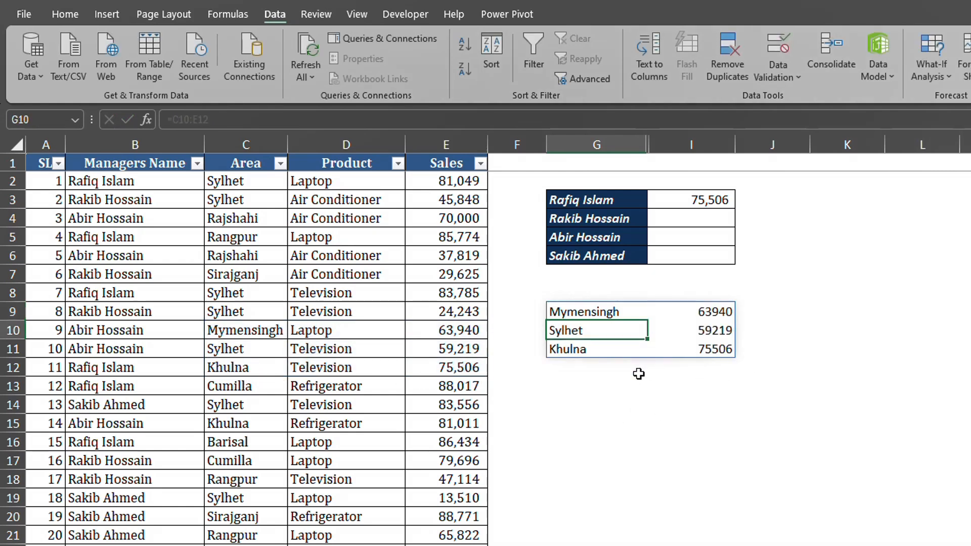
click(585, 310)
key(Delete)
- Change the criterion of the MINIFS formula in I3 to the spill reference G3#, giving =MINIFS(DataTable34[Sales],DataTable34[Managers Name],G3#)
click(593, 199)
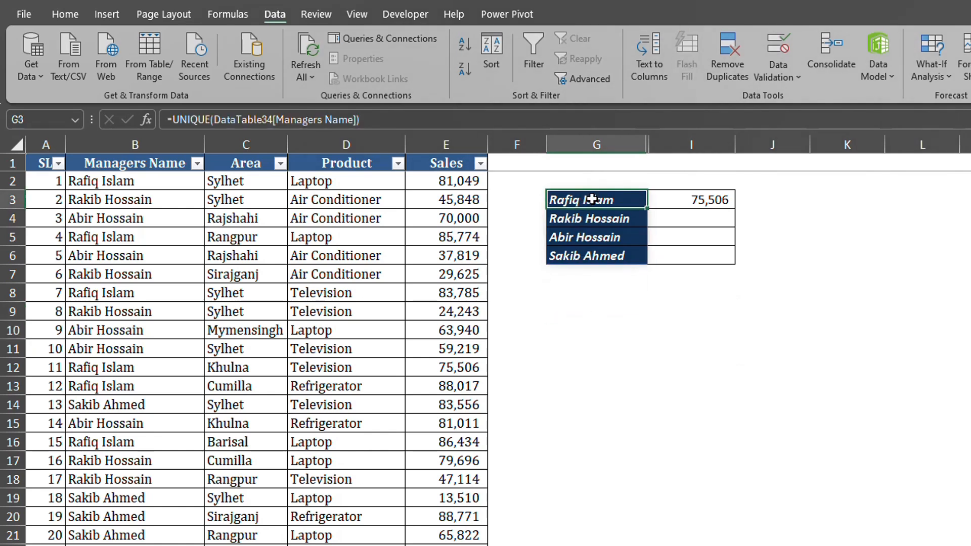
click(715, 199)
click(371, 121)
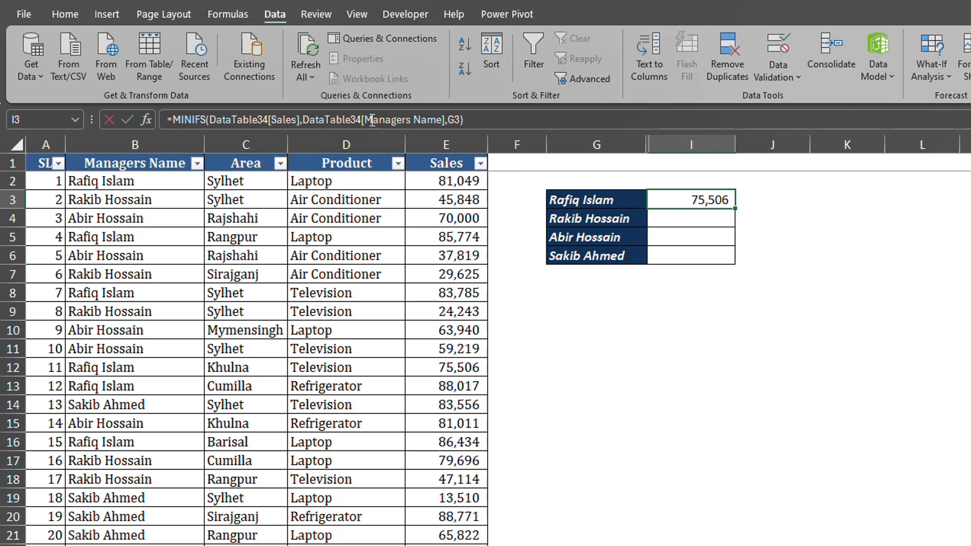
click(462, 120)
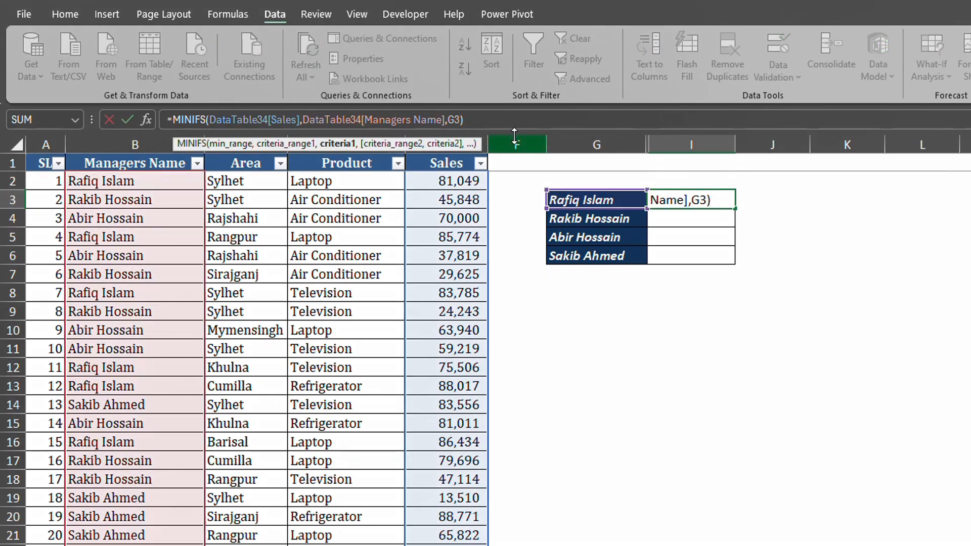
text(#)
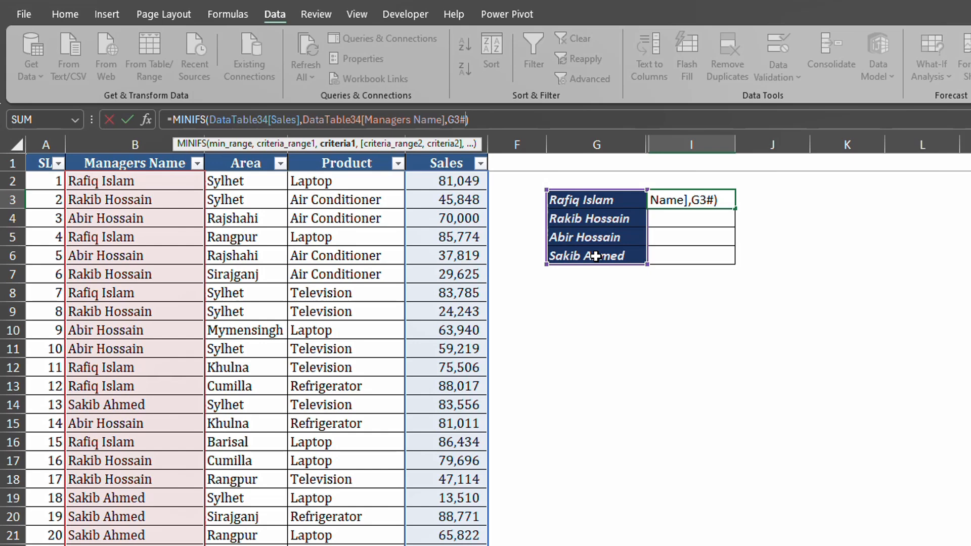
key(Return)
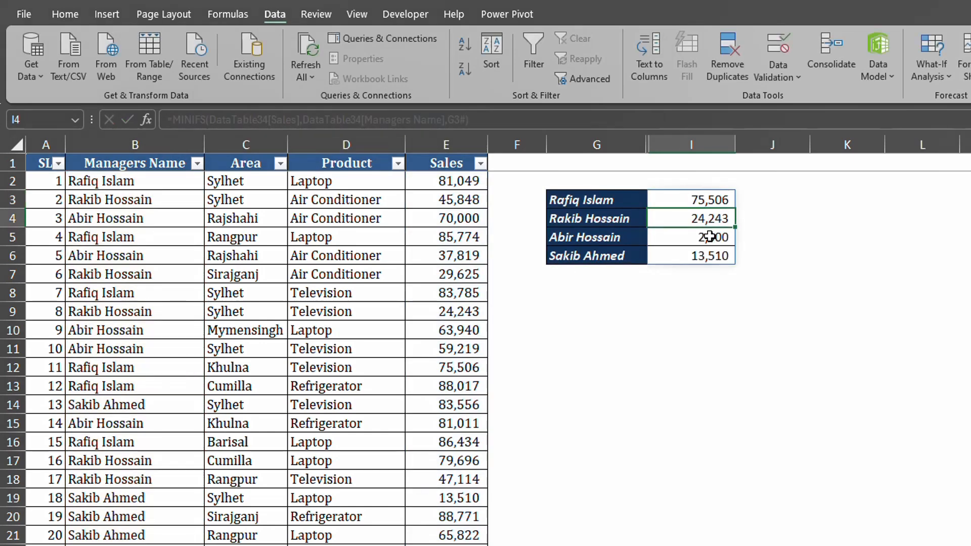
- Inspect the formula behind each spilled MINIFS result in I3 to I6
click(710, 202)
click(714, 234)
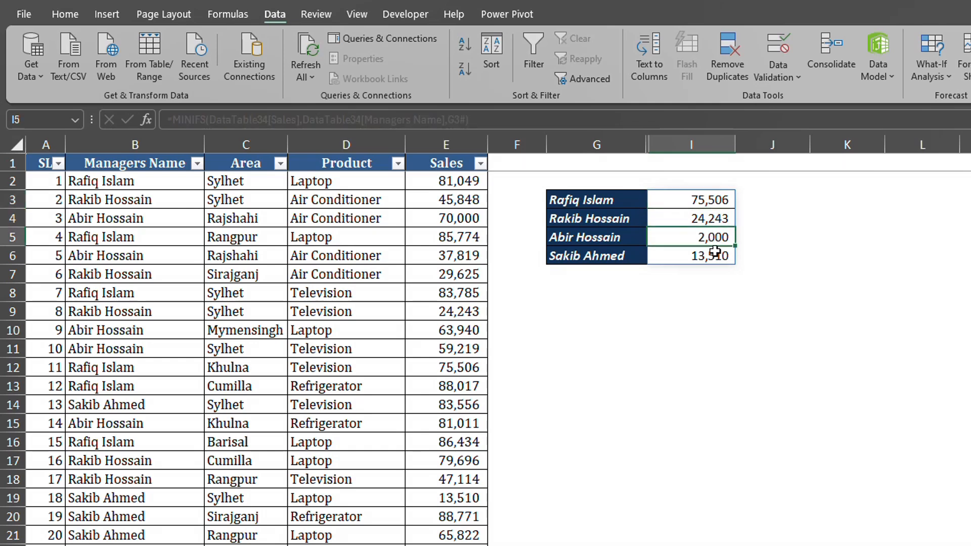
click(715, 254)
click(690, 196)
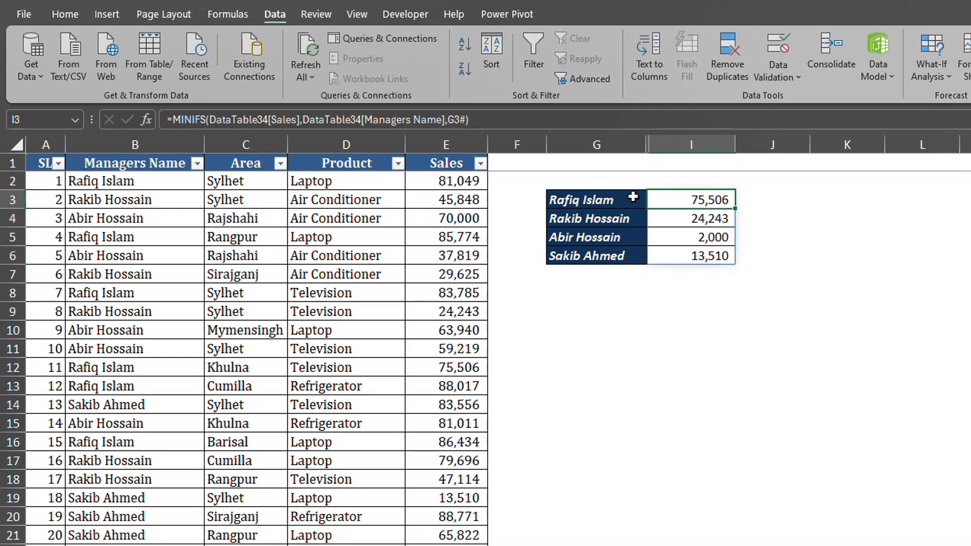
- Re-enter the MINIFS criterion in I3 by deleting G3# and selecting the manager names in G3:G6
click(464, 120)
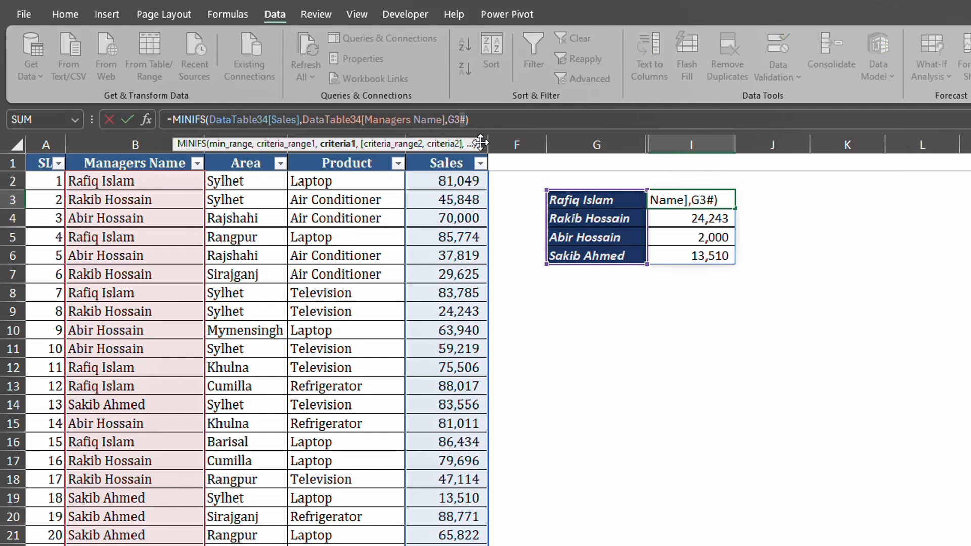
key(BackSpace)
key(BackSpace)
key(BackSpace)
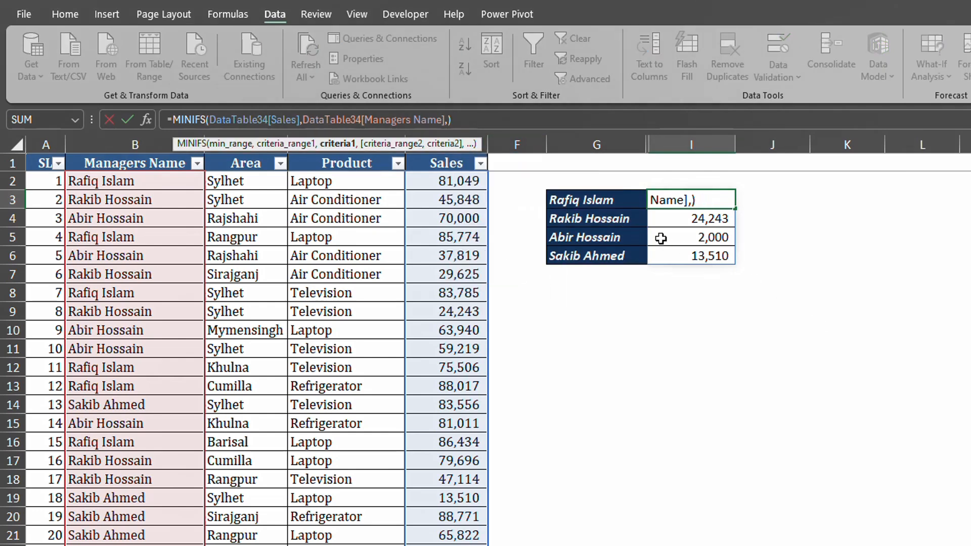
drag(621, 201, 620, 256)
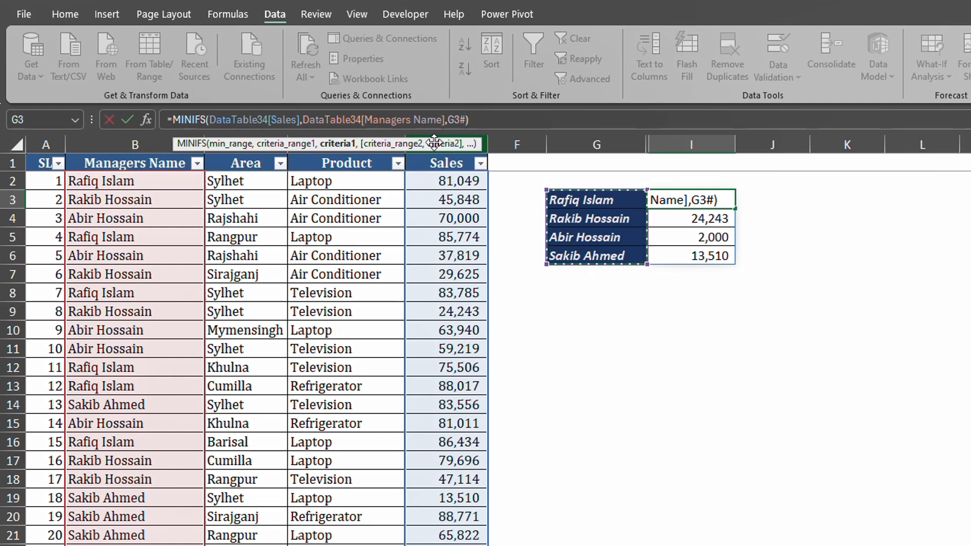
key(Return)
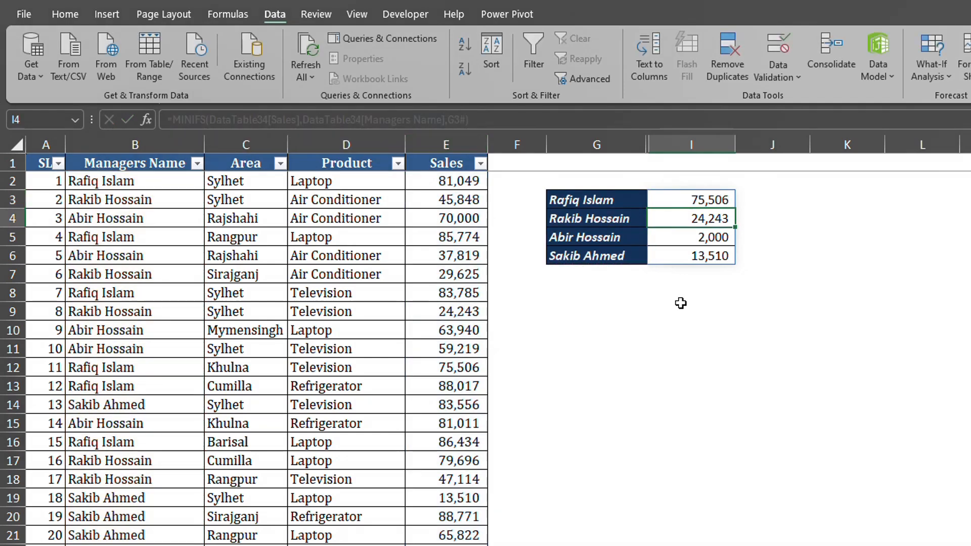